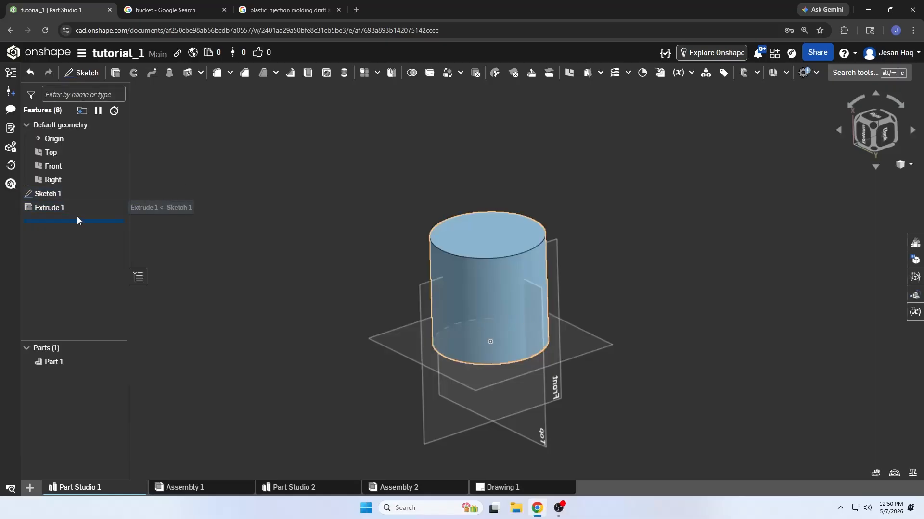
click(76, 210)
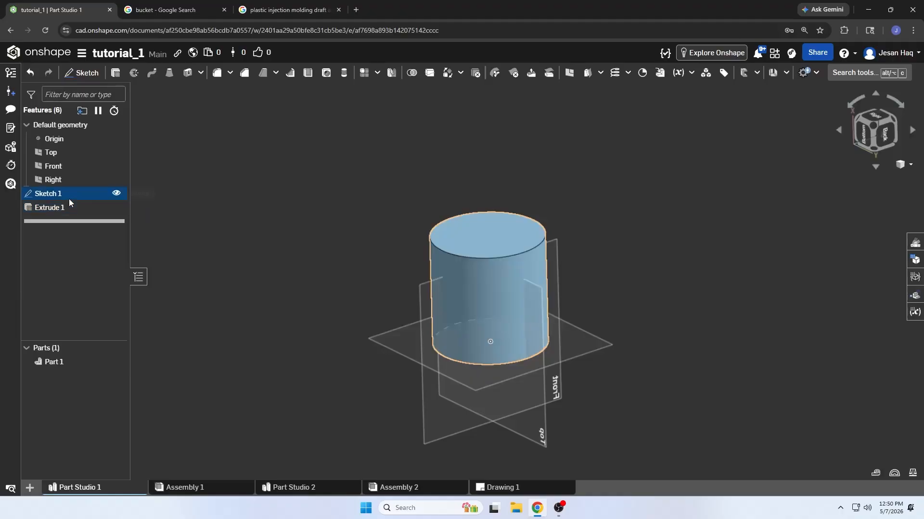
click(75, 182)
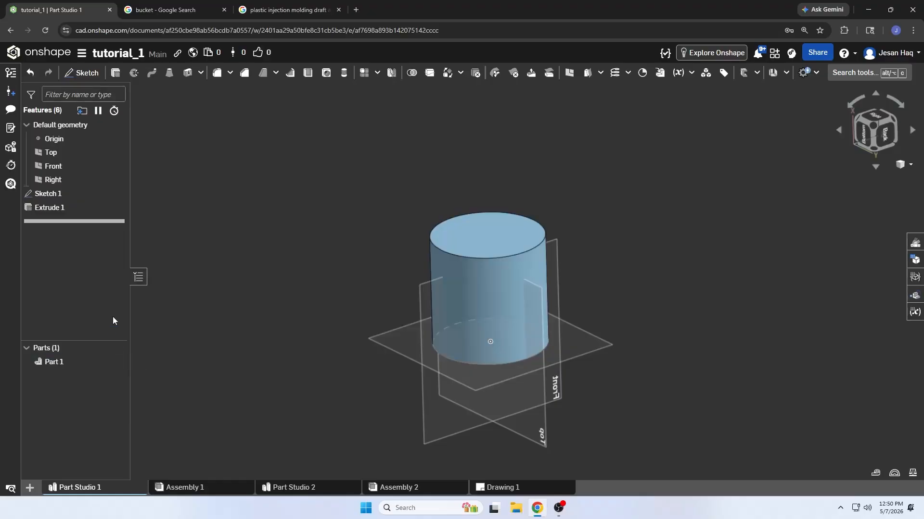
right_drag(196, 255, 297, 278)
click(65, 208)
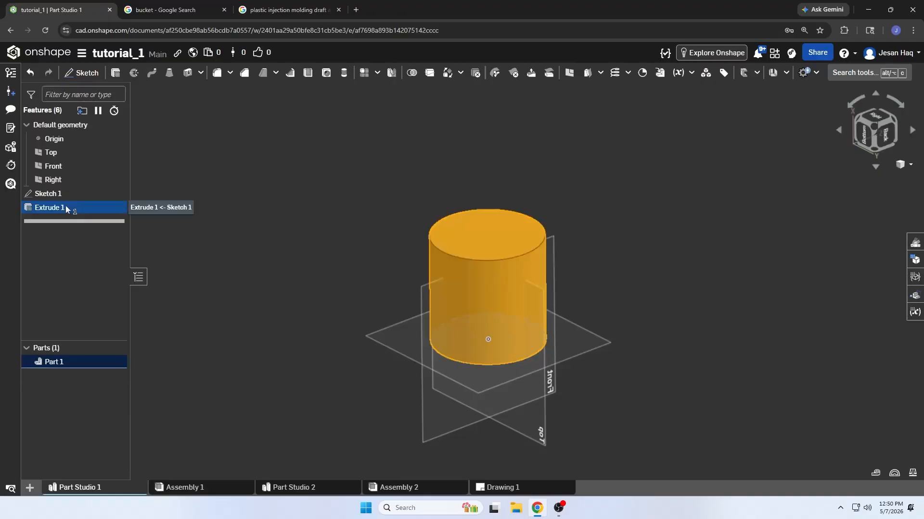
click(229, 236)
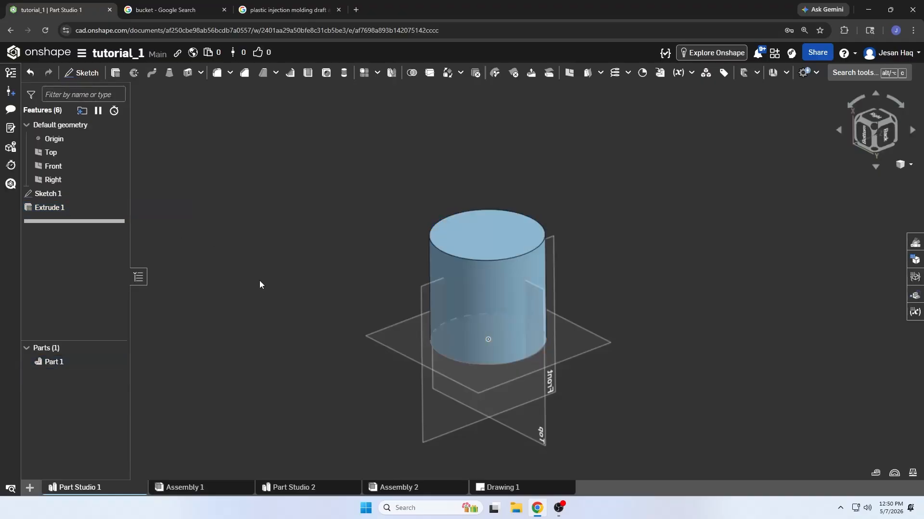
Remove the existing cylinder extrusion, keeping the circular sketch it was built from
click(70, 207)
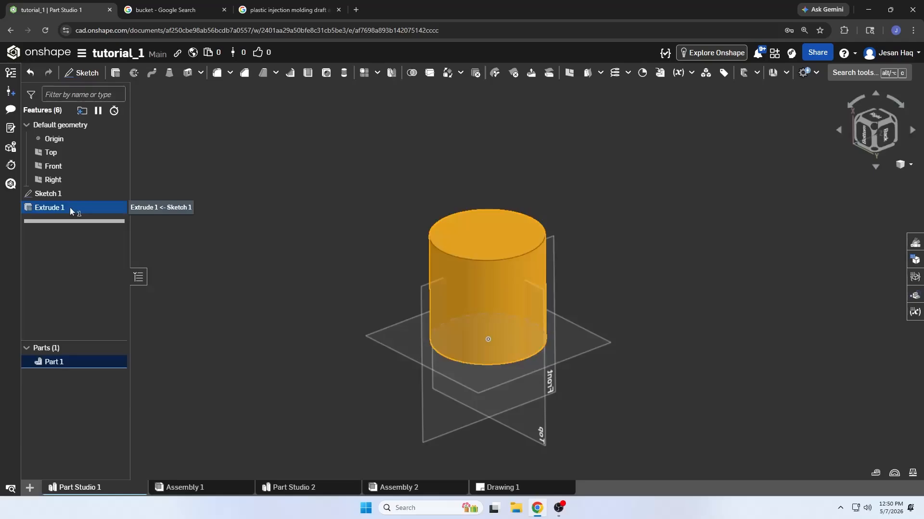
click(70, 207)
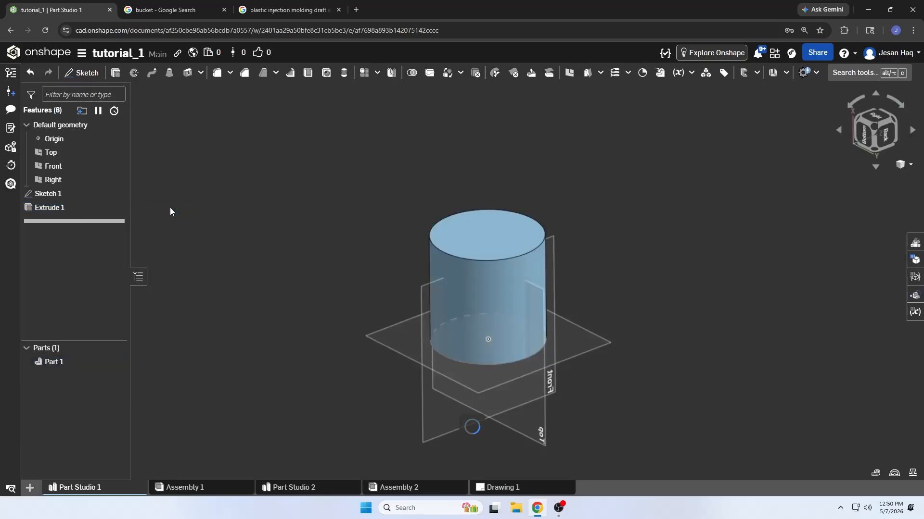
key(ctrl+z)
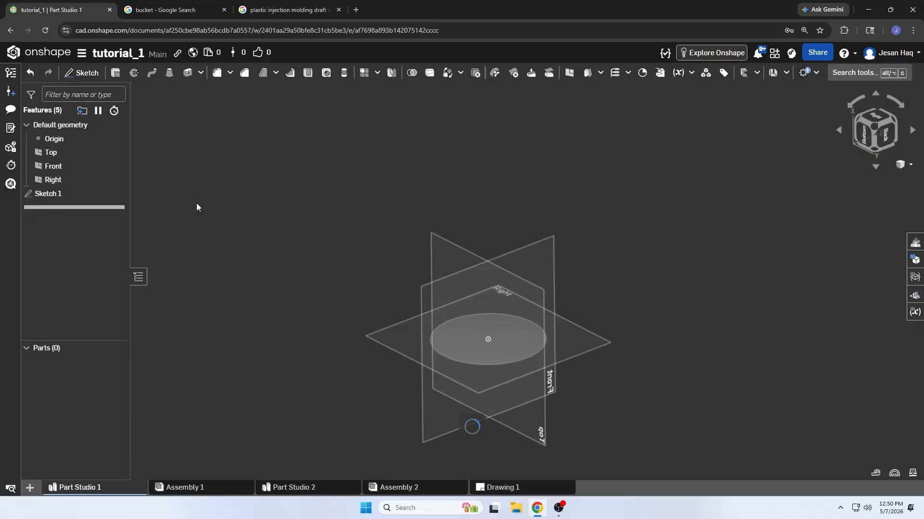
Set up a new solid extrusion using the circular region of Sketch 1 as its profile
mouse_move(213, 187)
right_down()
mouse_move(230, 175)
mouse_move(187, 210)
right_up()
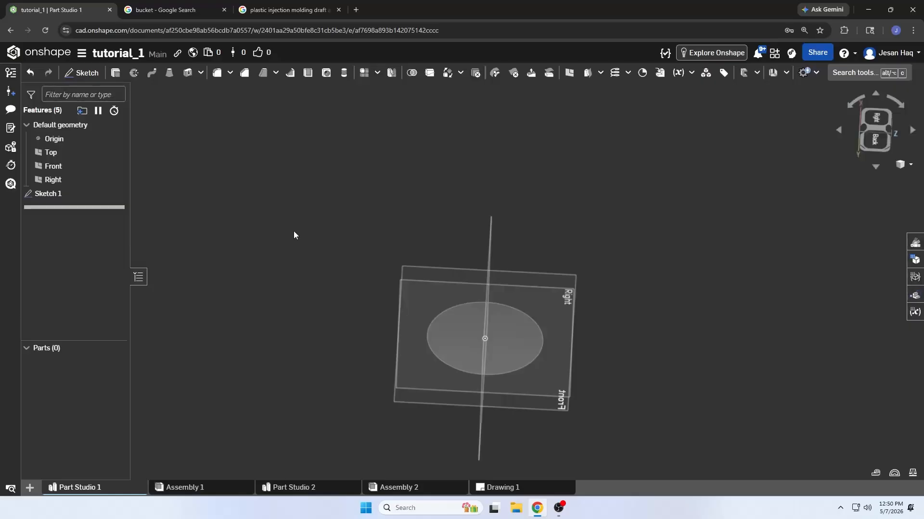
click(117, 78)
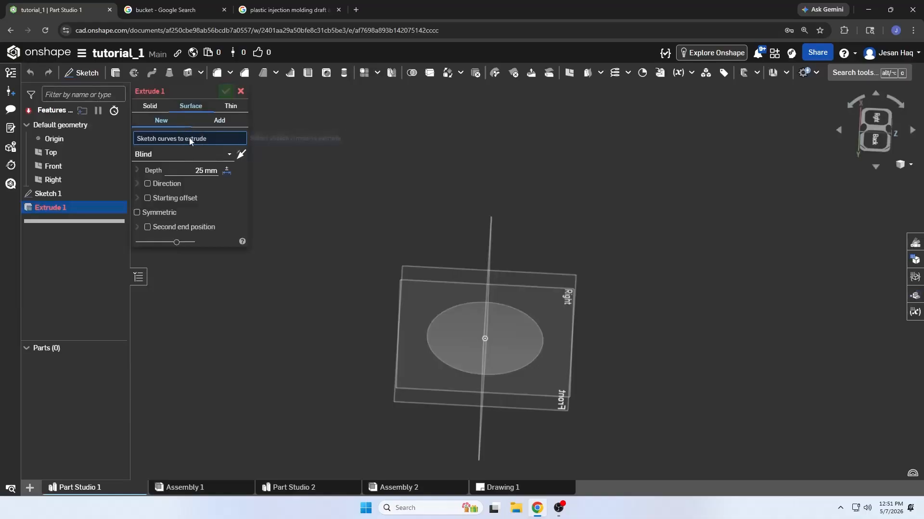
click(155, 110)
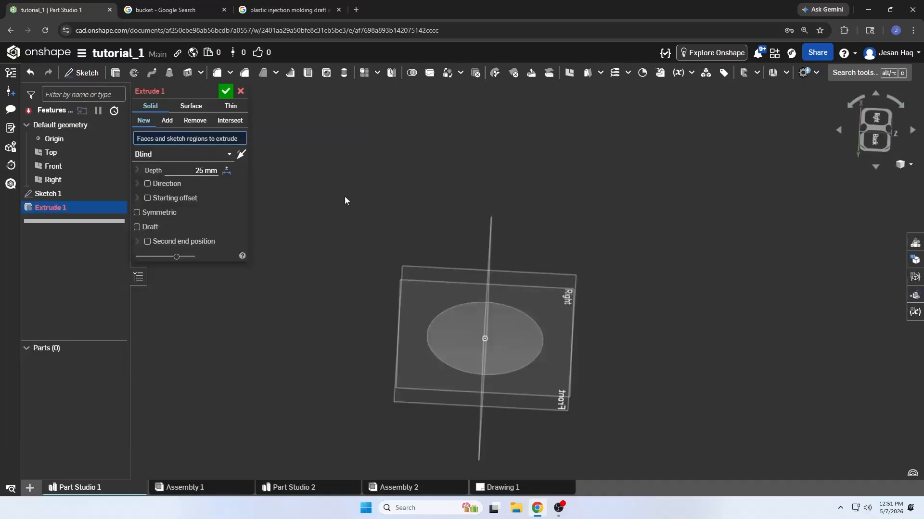
click(454, 362)
right_drag(327, 304, 422, 337)
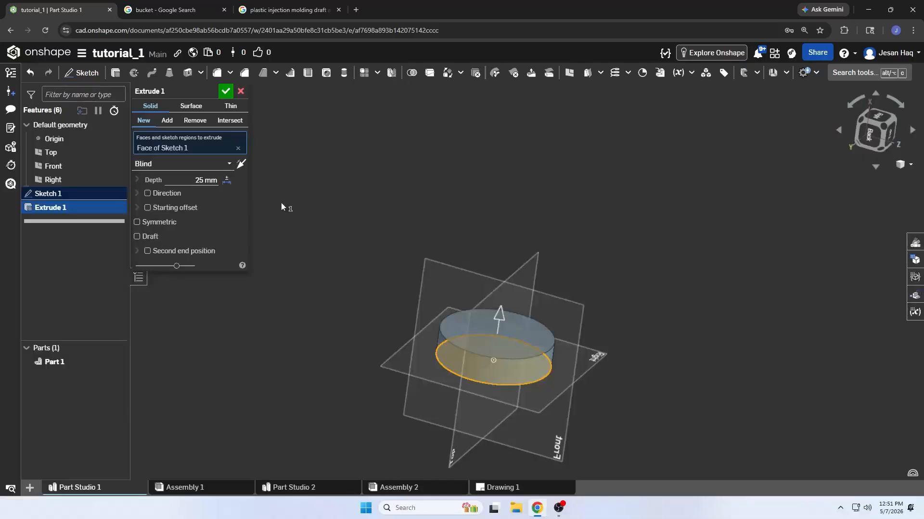
Try the extrusion as a surface, using the circular edge of Sketch 1 as the curve
click(189, 108)
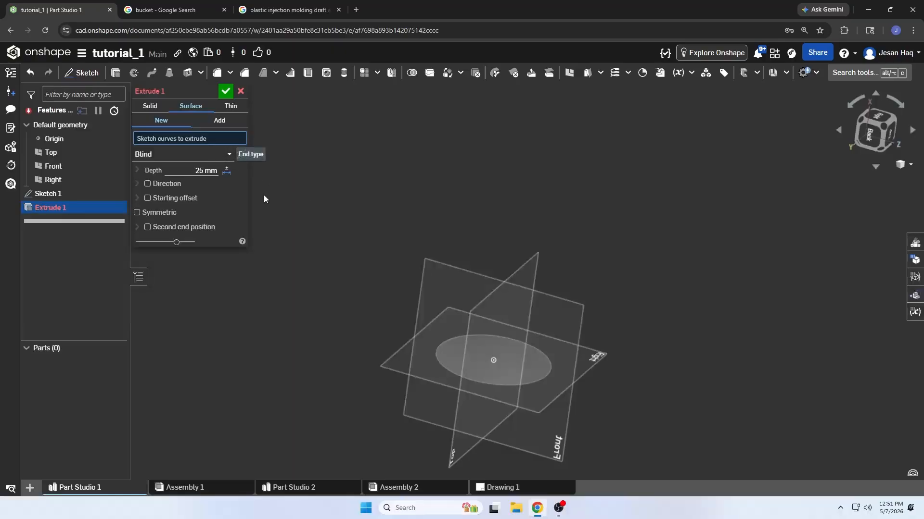
click(439, 371)
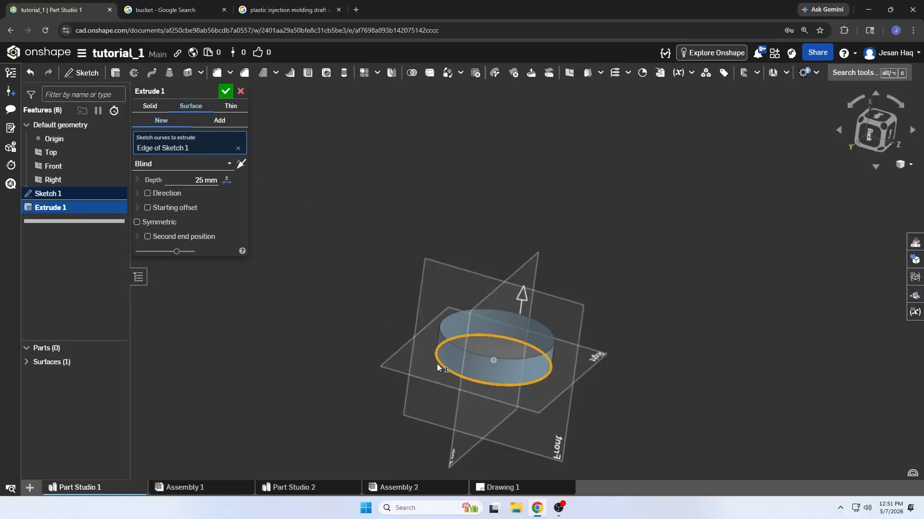
right_drag(460, 319, 454, 325)
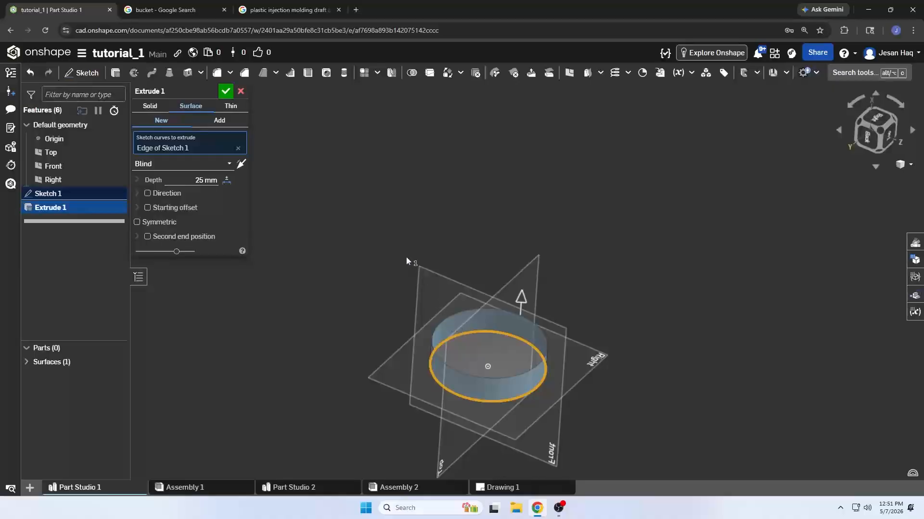
right_drag(407, 260, 328, 240)
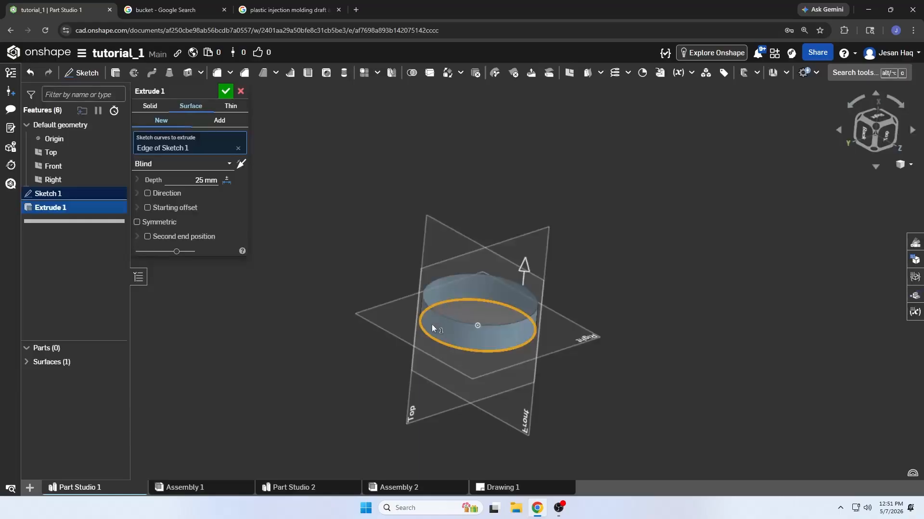
mouse_move(431, 325)
right_down()
mouse_move(442, 359)
mouse_move(431, 335)
right_up()
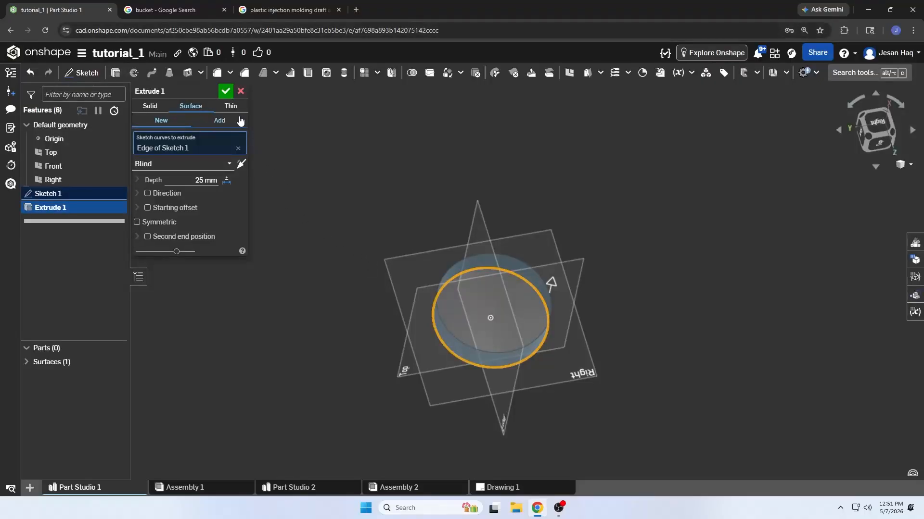
Try the extrusion as a thin wall along the circular edge of Sketch 1
click(230, 106)
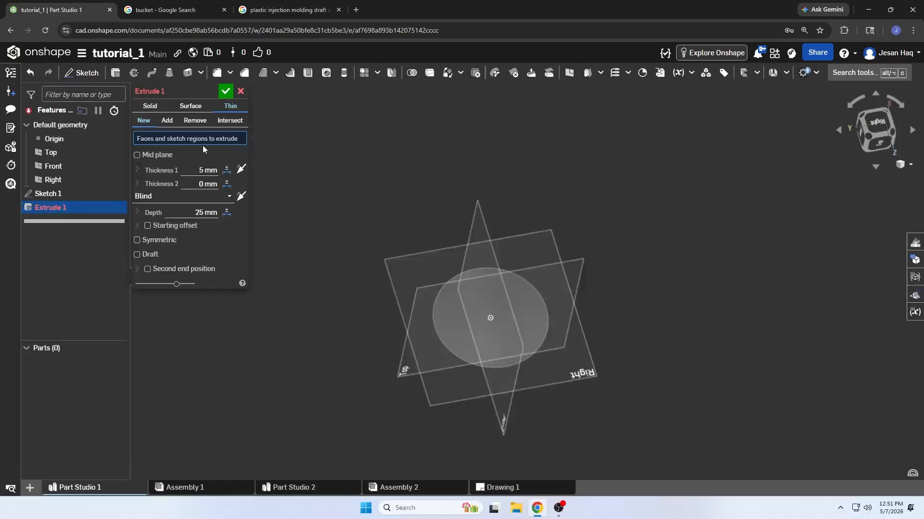
click(437, 340)
mouse_move(422, 333)
right_down()
mouse_move(336, 287)
mouse_move(338, 311)
right_up()
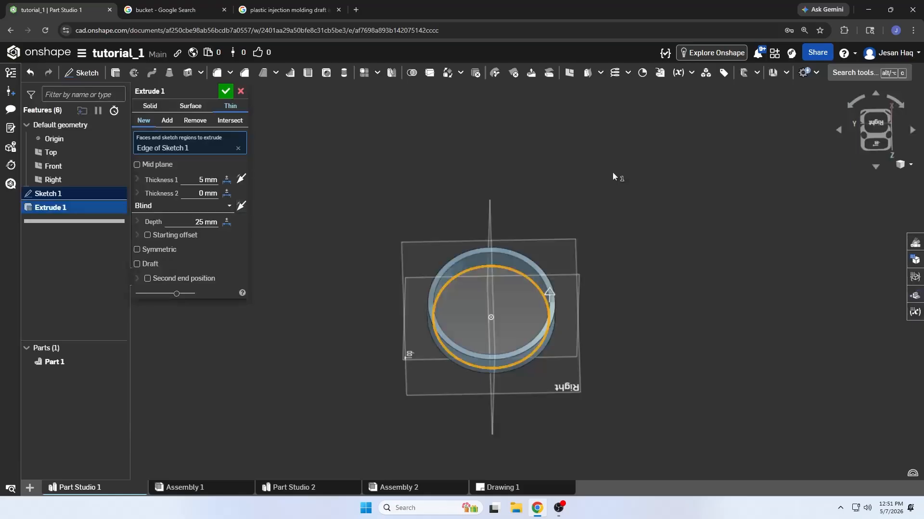
Set the thin wall's Thickness 2 to 5 mm and inspect the ring face-on and at an angle
click(878, 121)
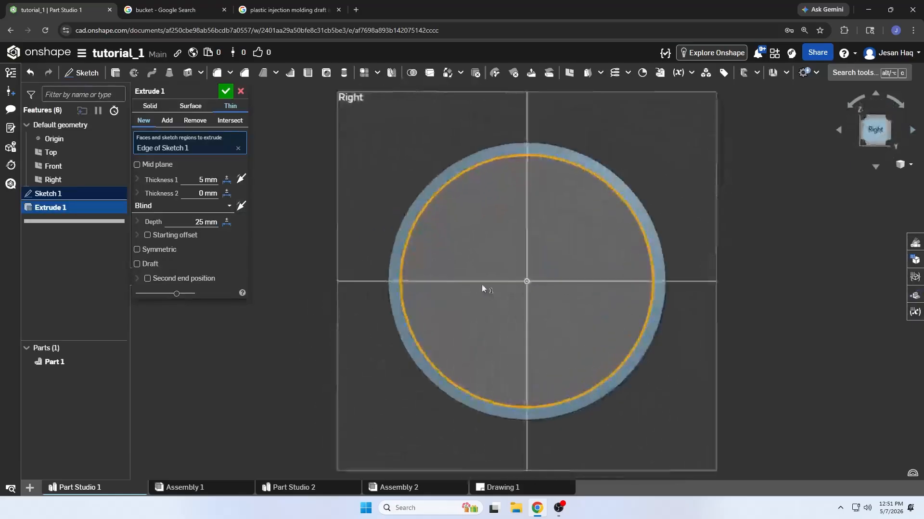
scroll(411, 243, up, 5)
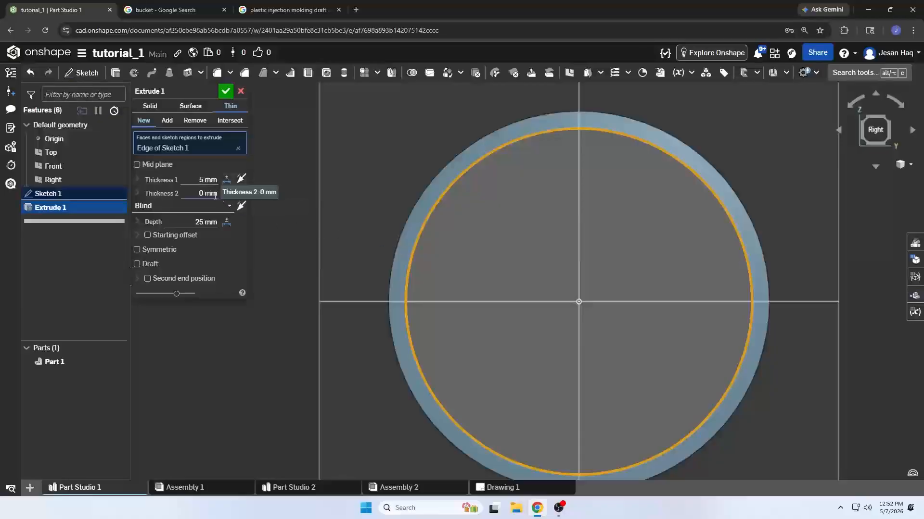
text(5)
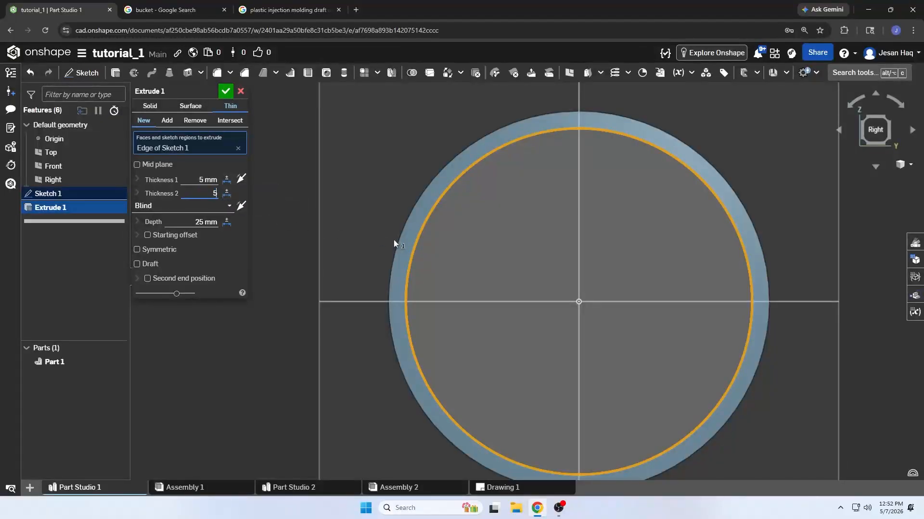
key(Return)
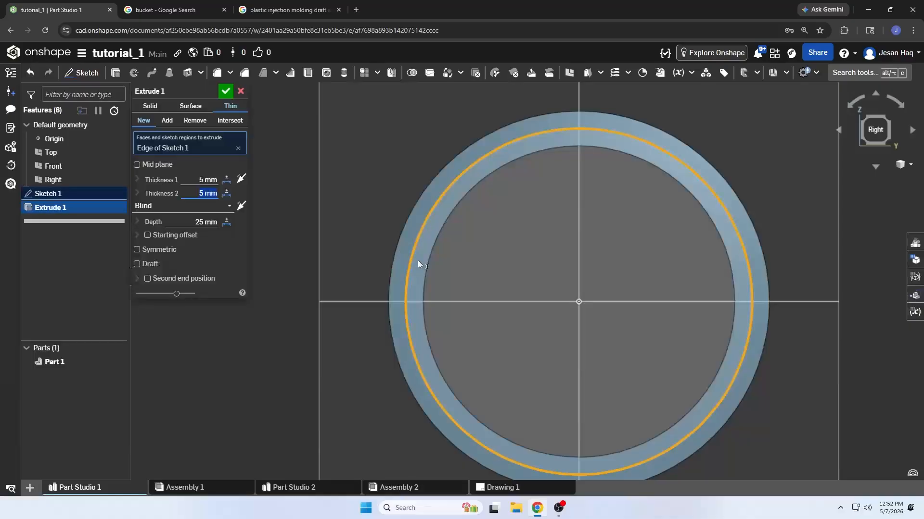
scroll(419, 261, up, 2)
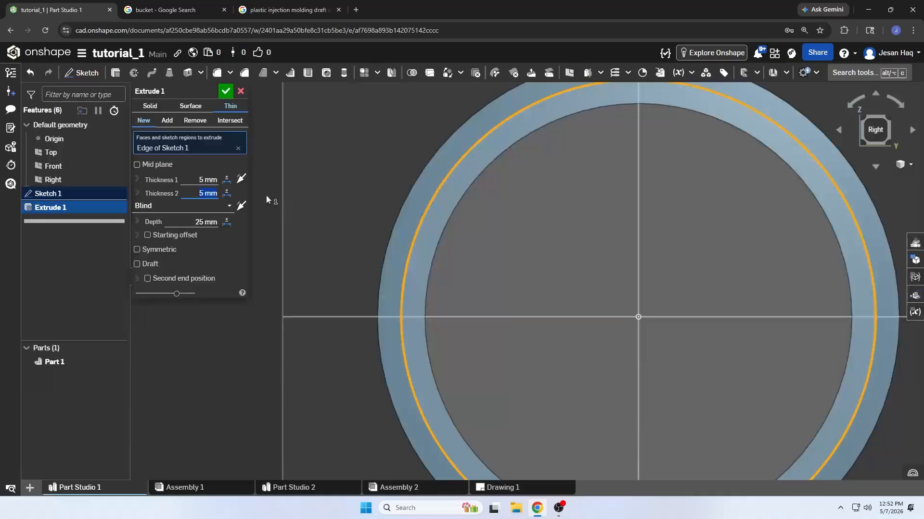
key(shift+Tab)
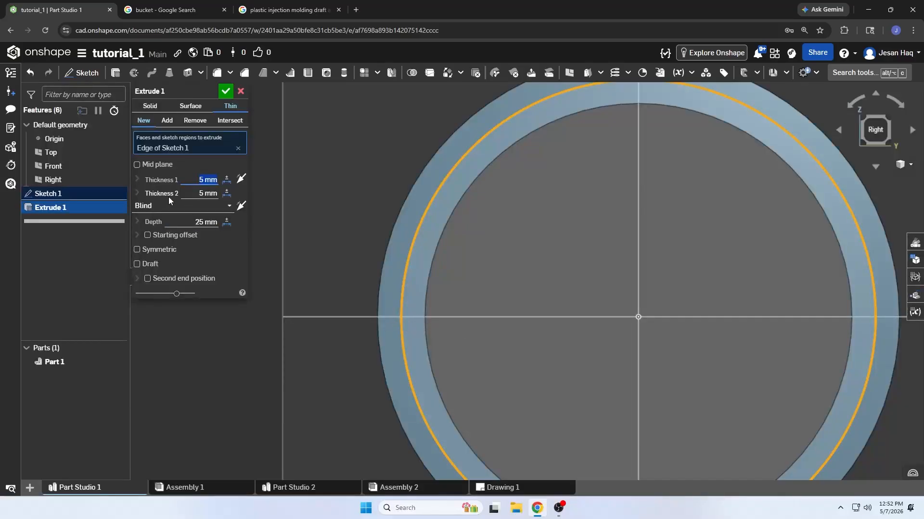
scroll(401, 224, down, 5)
right_drag(501, 283, 510, 250)
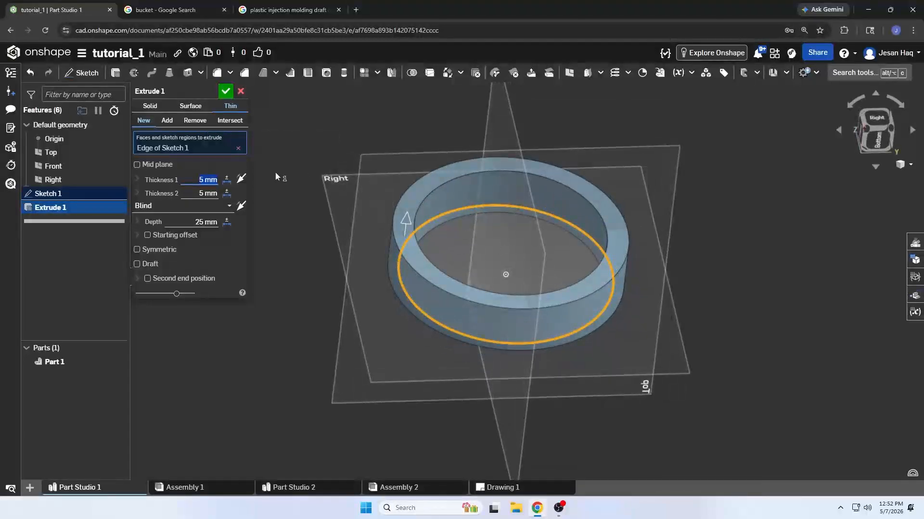
Return the extrusion to a solid of the circular face, set its depth to 50 mm, and accept it
click(155, 108)
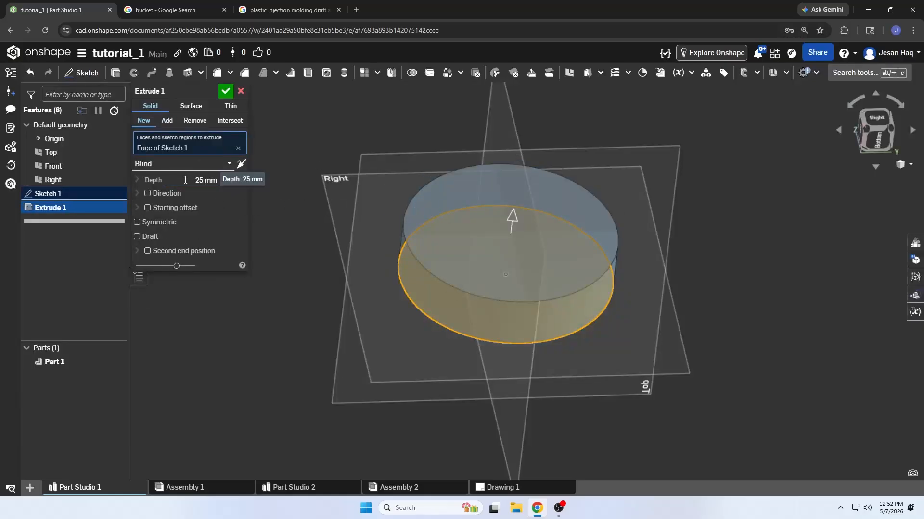
click(203, 181)
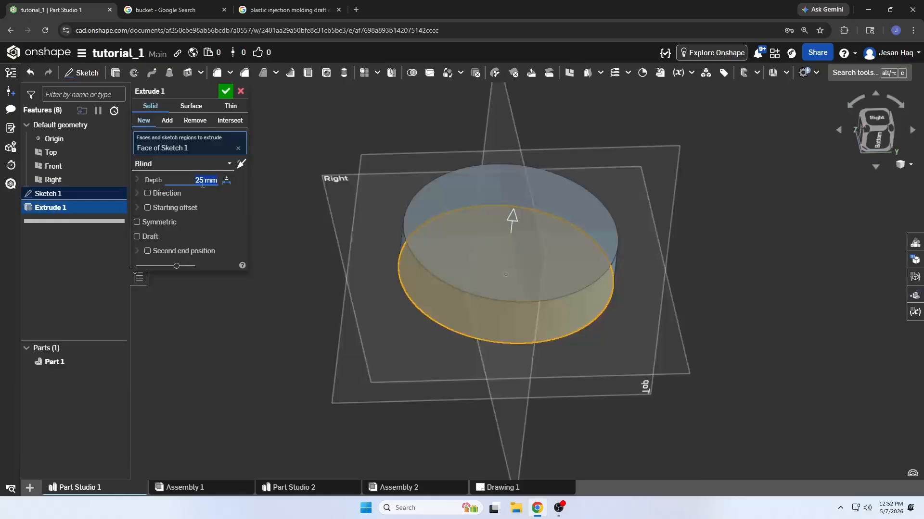
text(50)
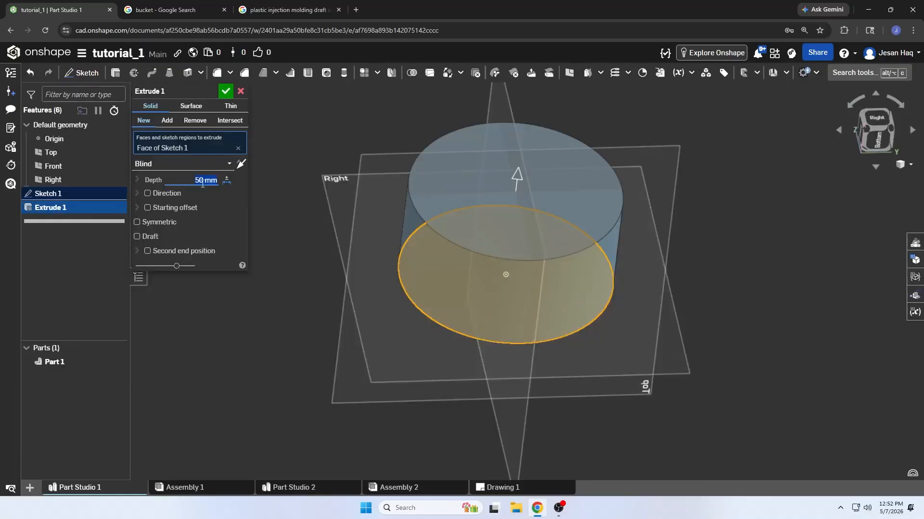
middle_drag(395, 192, 393, 220)
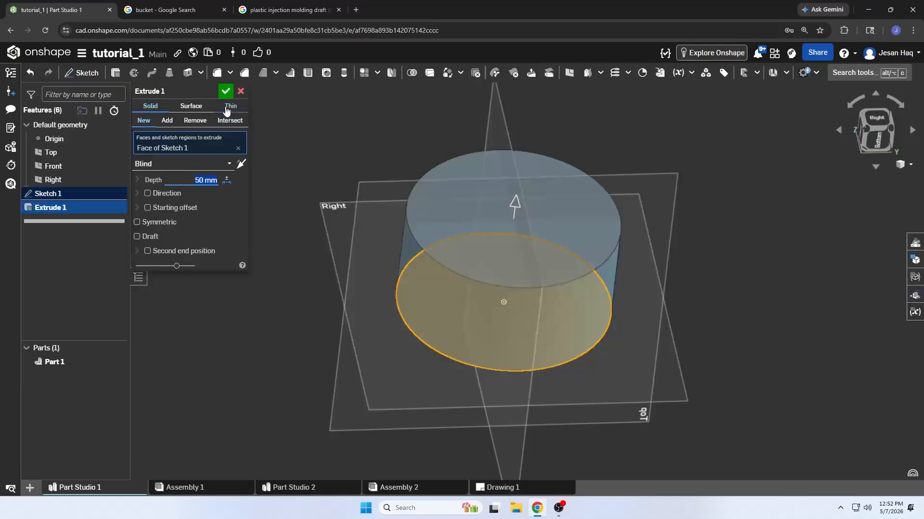
click(225, 91)
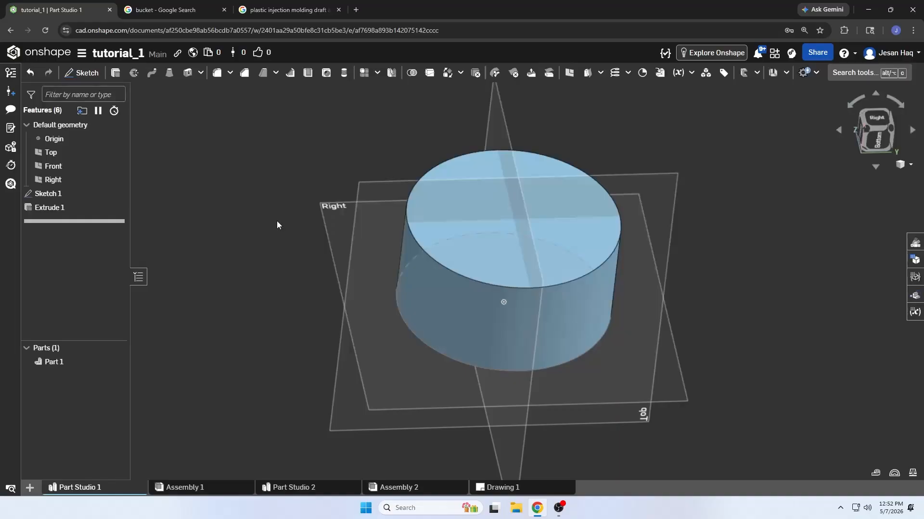
Start a new sketch on the cylinder's top face and view that face straight on
click(82, 73)
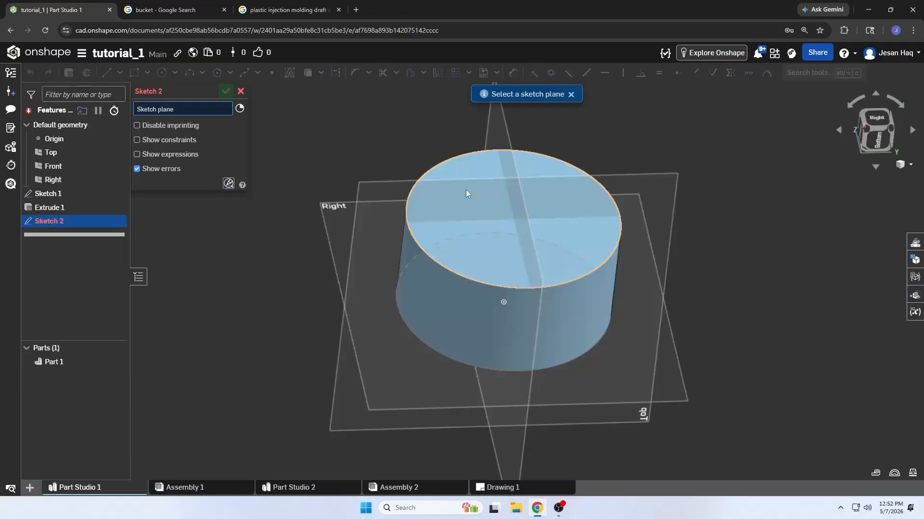
click(876, 117)
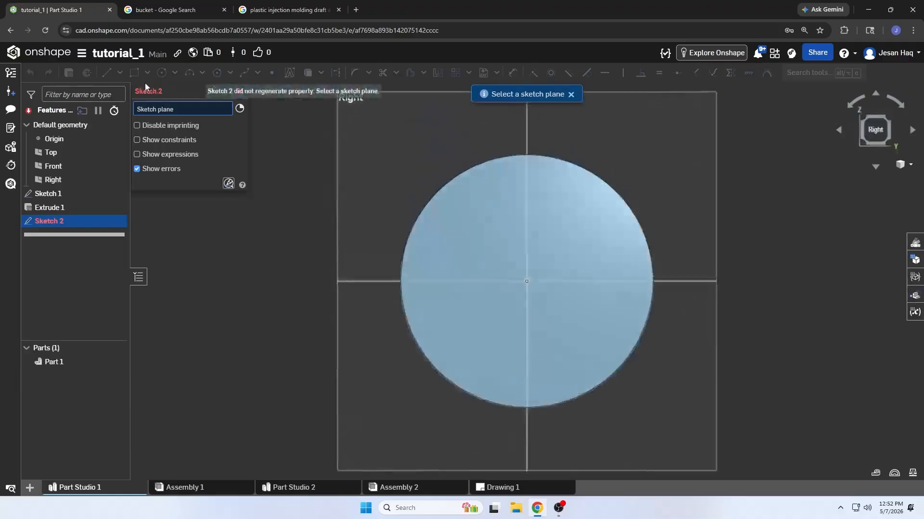
click(494, 243)
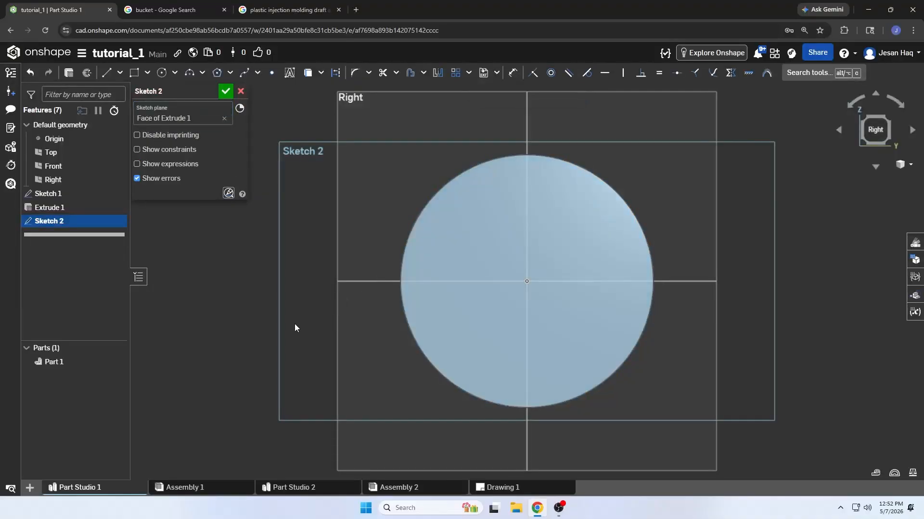
right_drag(295, 324, 294, 311)
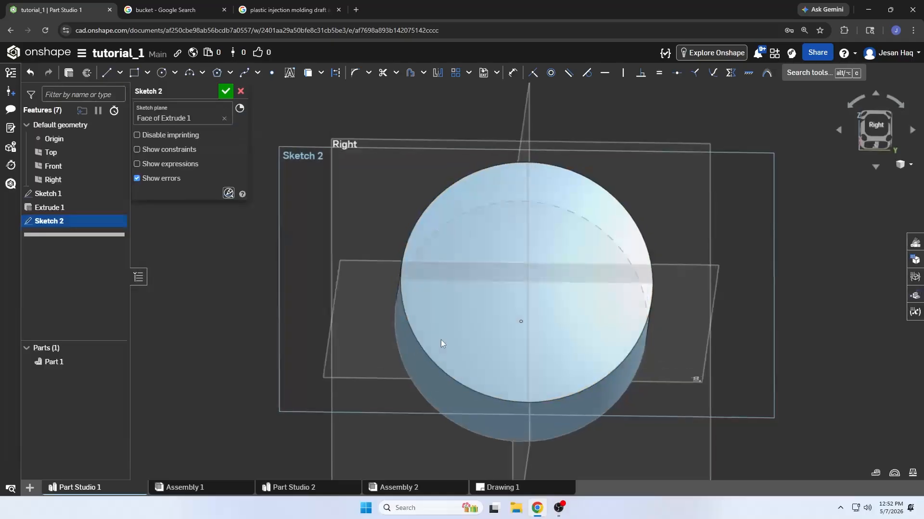
right_drag(441, 339, 422, 314)
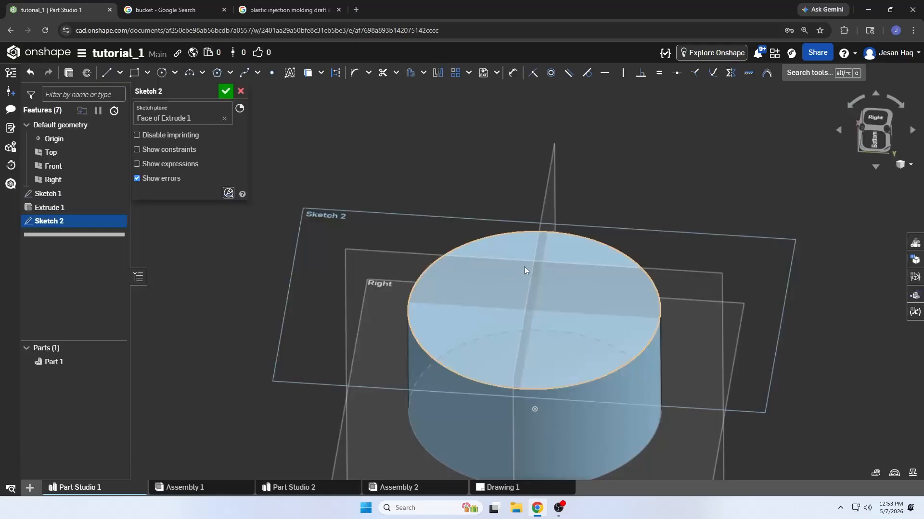
click(863, 118)
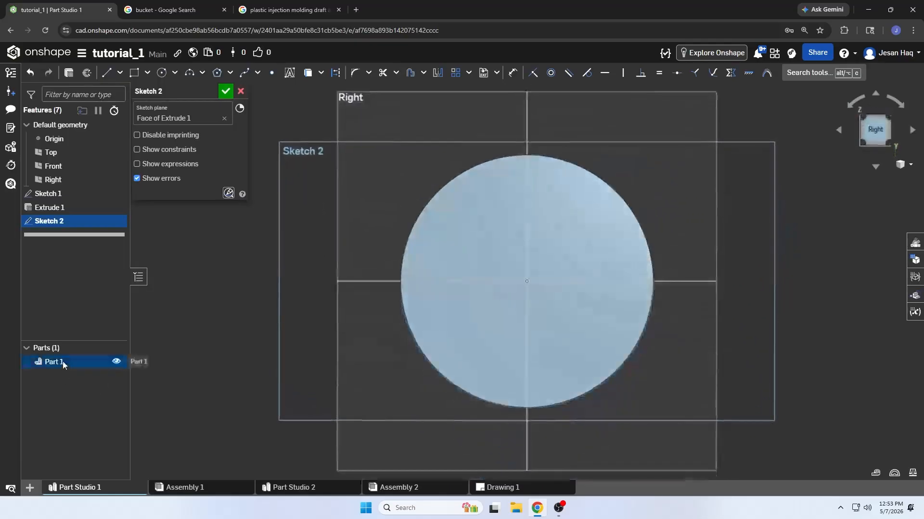
Sketch a center point rectangle about 42 mm high, centred on the origin of the cylinder's top face
click(149, 78)
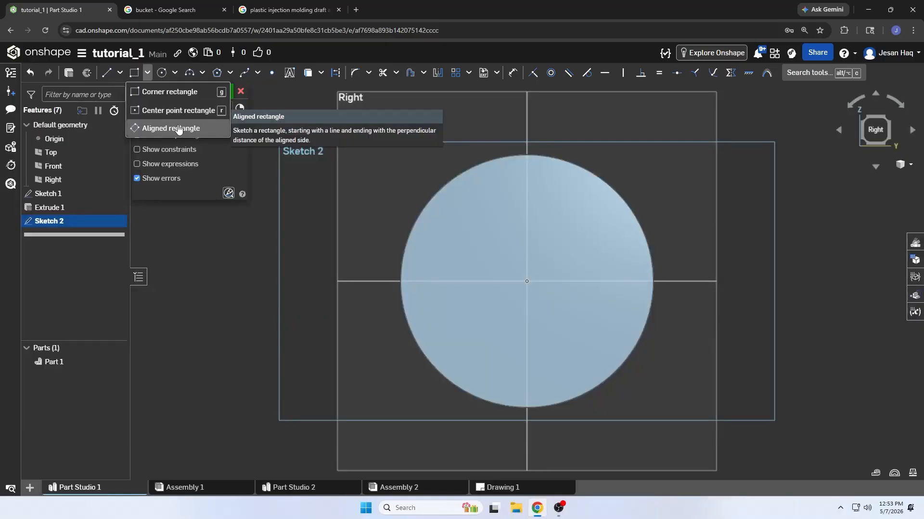
click(178, 111)
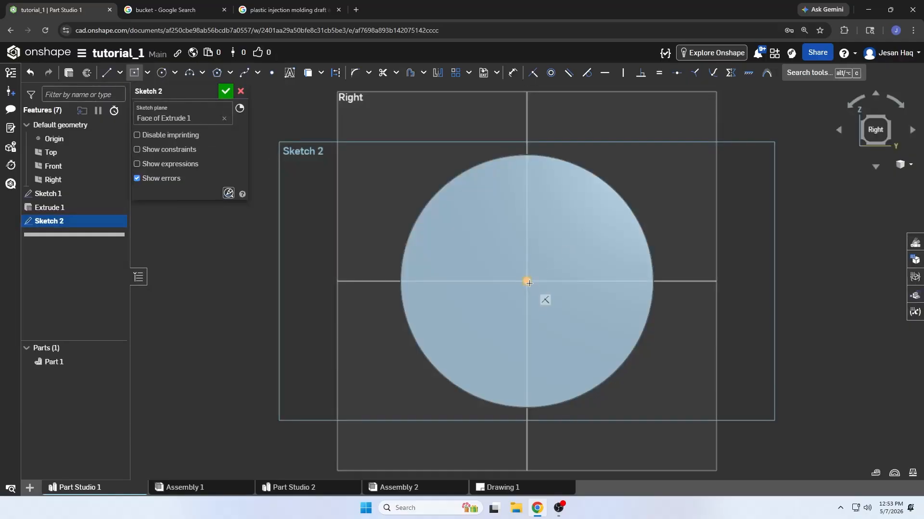
click(527, 280)
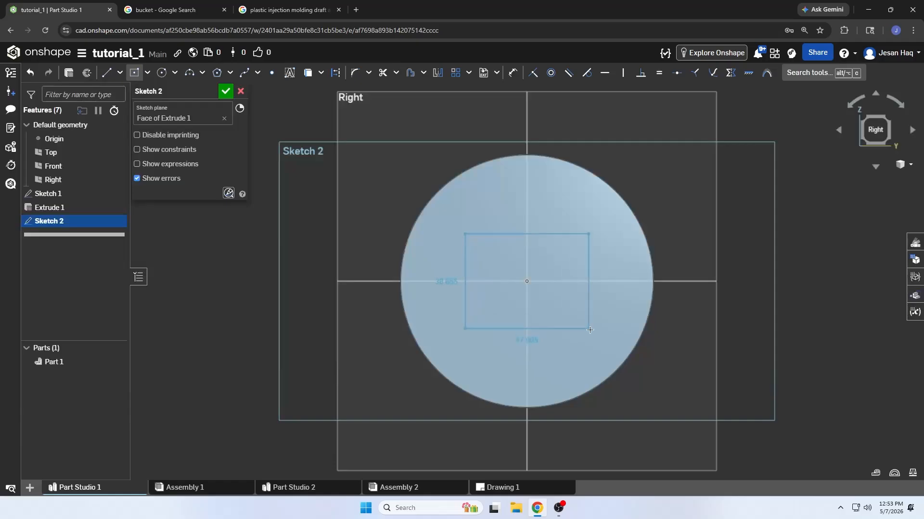
click(456, 228)
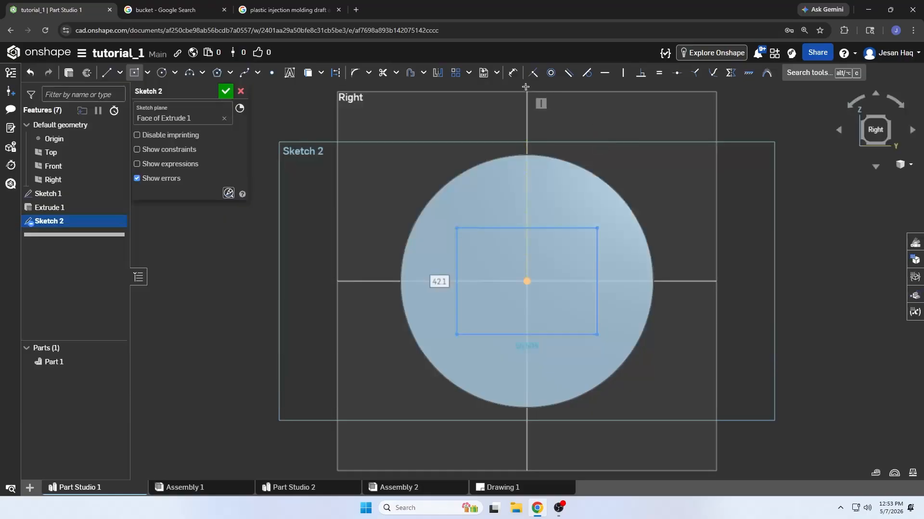
Dimension the rectangle's height and set it to 40 mm
click(512, 73)
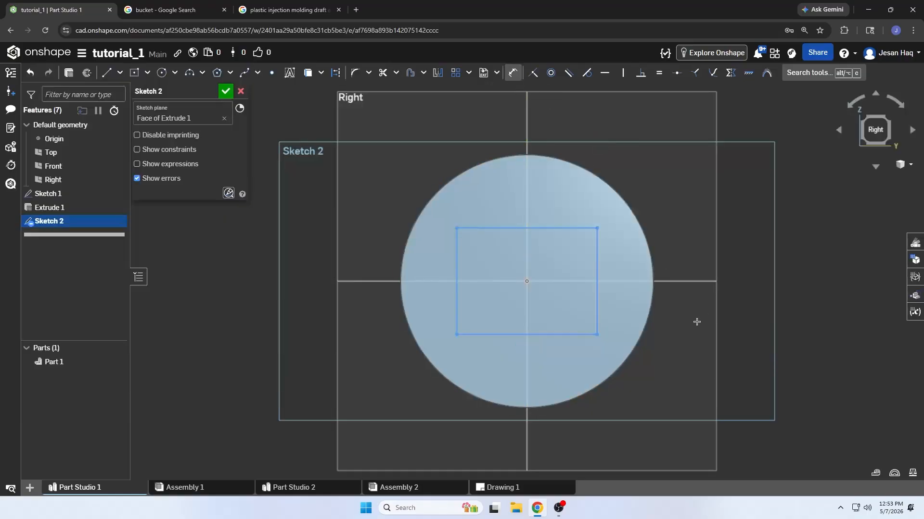
click(597, 270)
click(690, 306)
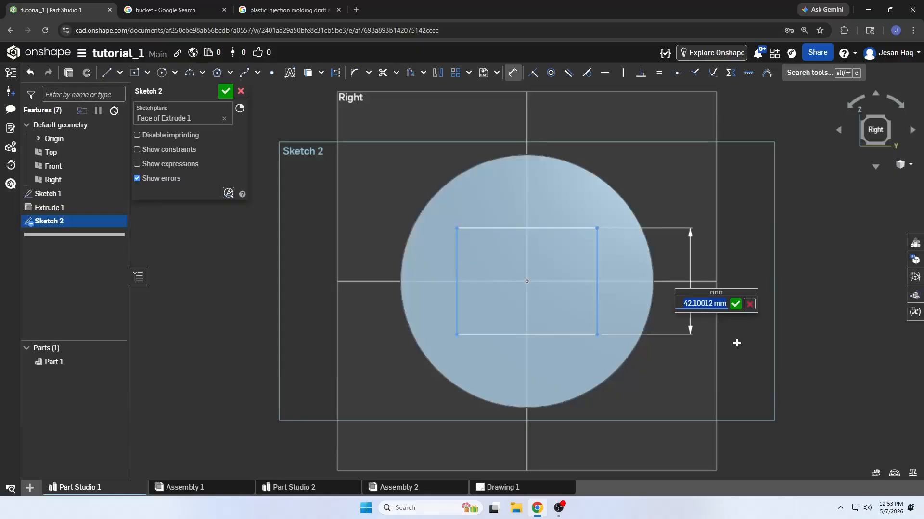
text(40)
key(Return)
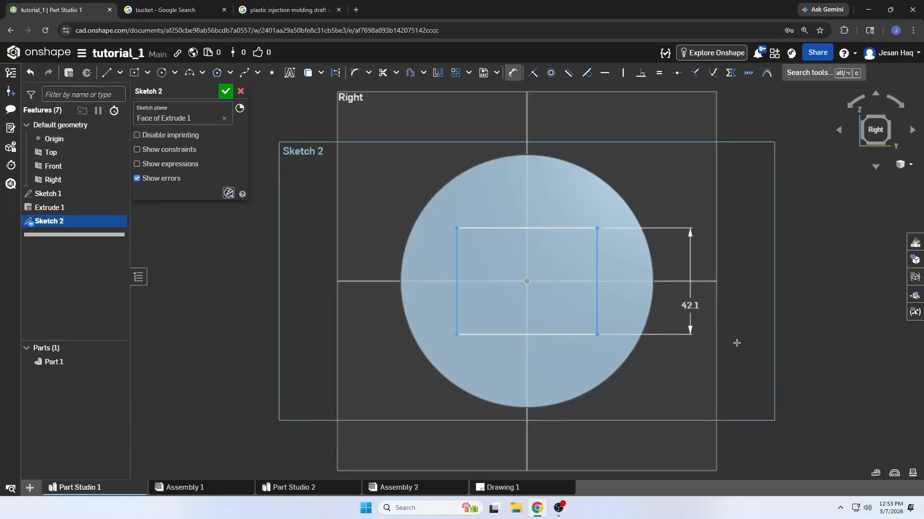
Dimension the rectangle's width at 50 mm and accept the sketch
click(565, 332)
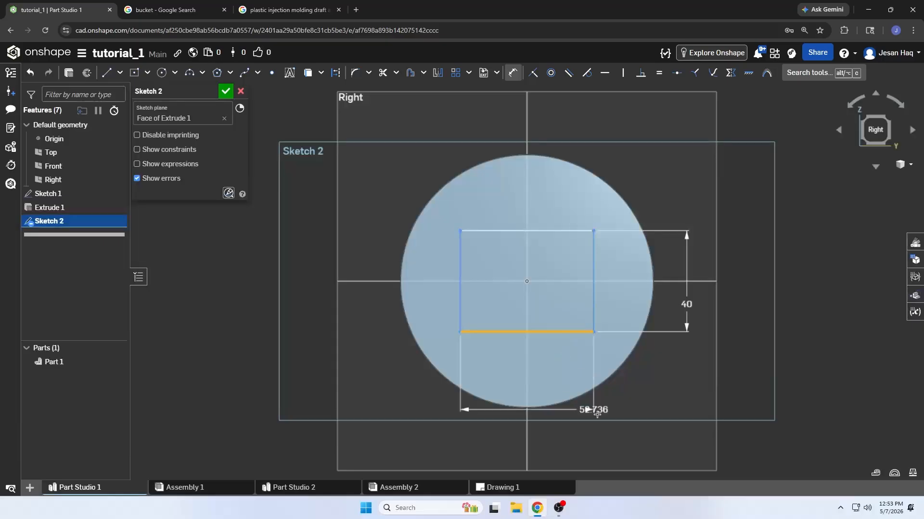
click(652, 409)
text(50)
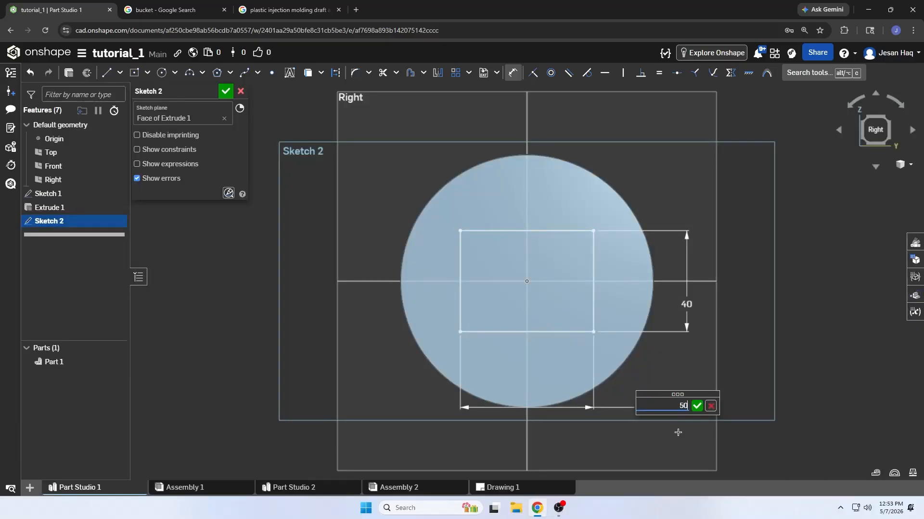
key(Escape)
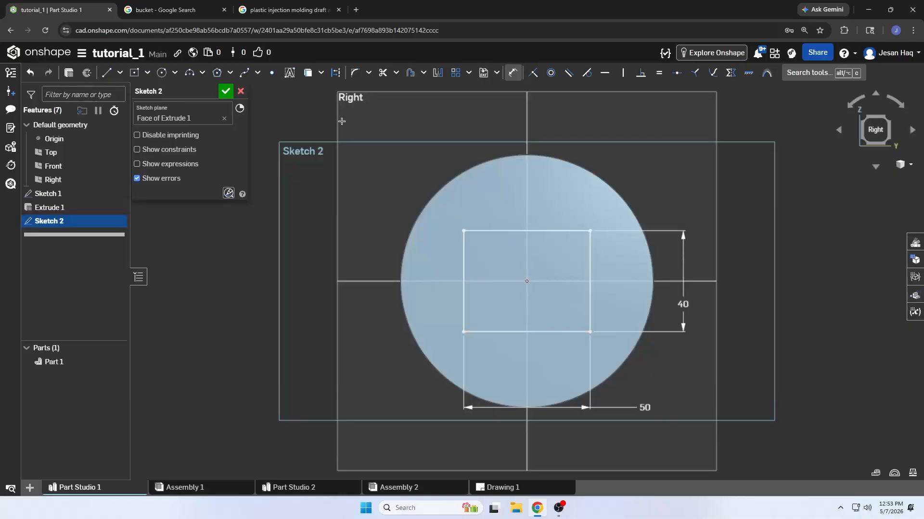
click(225, 96)
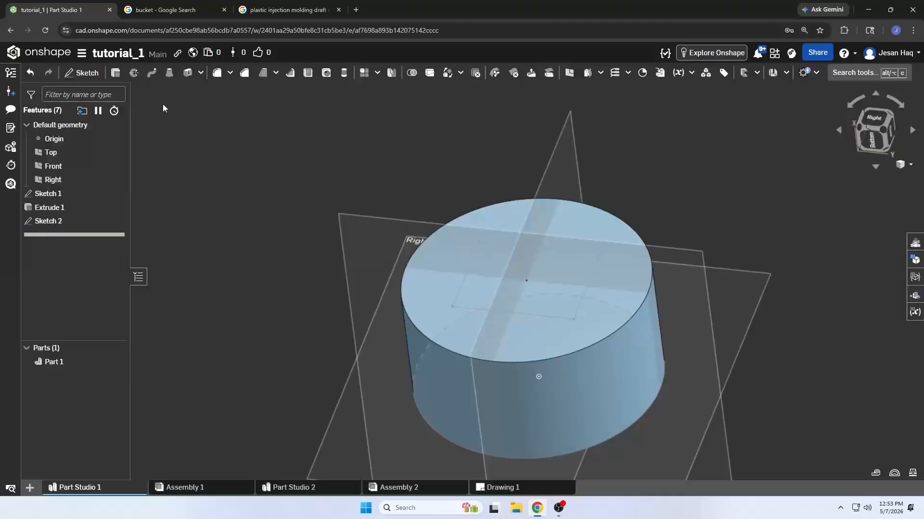
Start a blind solid extrusion of the rectangular region of Sketch 2, 25 mm deep and added to the cylinder
click(115, 72)
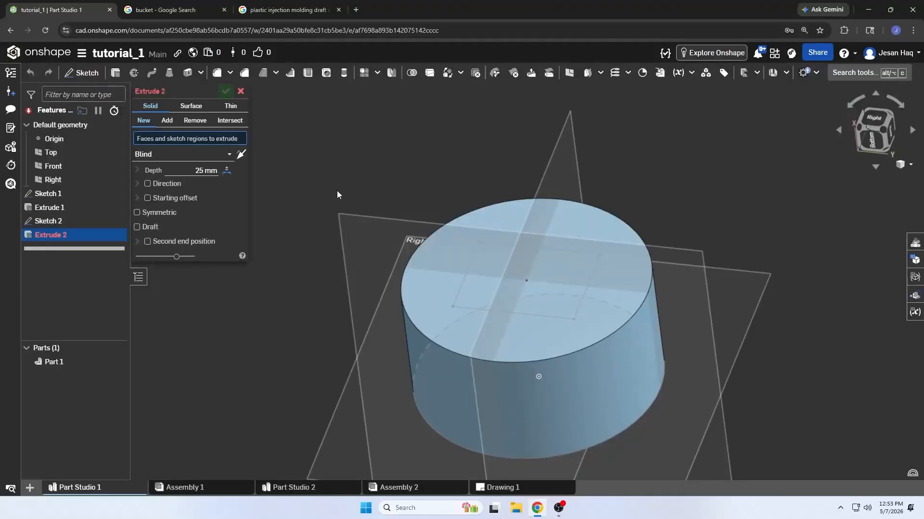
click(466, 299)
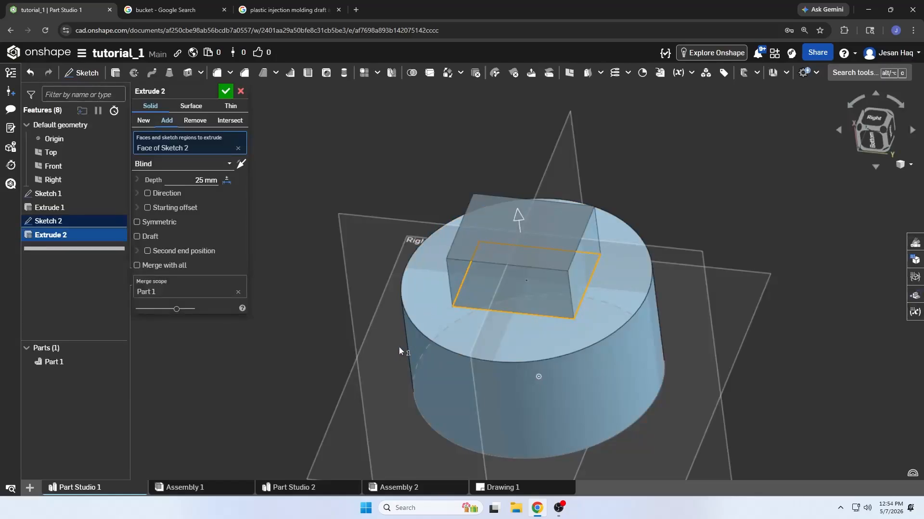
right_drag(400, 347, 395, 329)
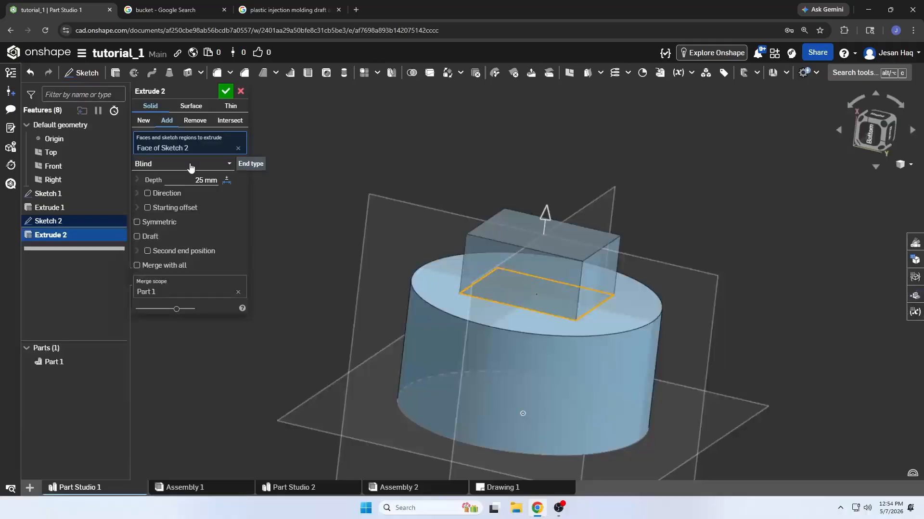
Try the rectangle's extrusion as a new part, and as a Remove cut into the cylinder
click(143, 120)
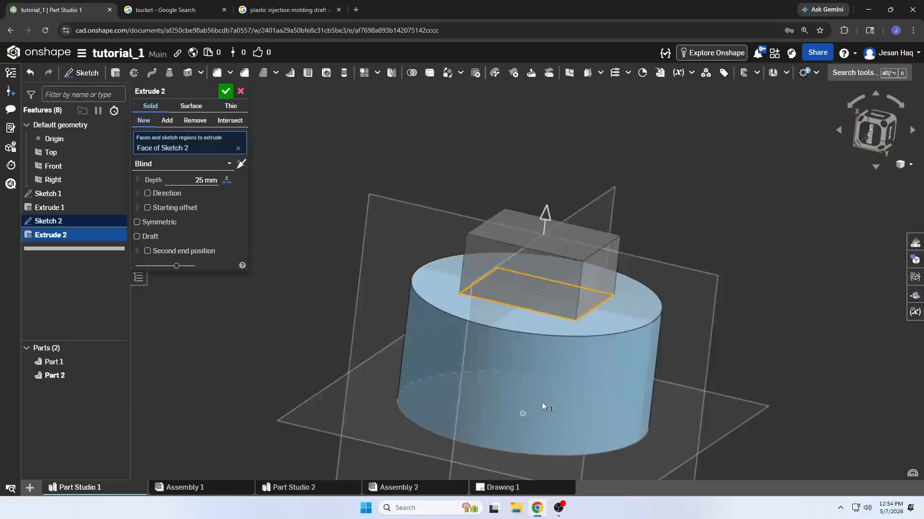
click(198, 126)
mouse_move(526, 343)
right_down()
mouse_move(518, 384)
mouse_move(549, 404)
mouse_move(511, 374)
mouse_move(529, 324)
mouse_move(551, 358)
mouse_move(548, 330)
mouse_move(553, 367)
mouse_move(532, 316)
mouse_move(519, 352)
mouse_move(488, 334)
mouse_move(515, 340)
mouse_move(463, 298)
mouse_move(506, 336)
mouse_move(509, 354)
right_up()
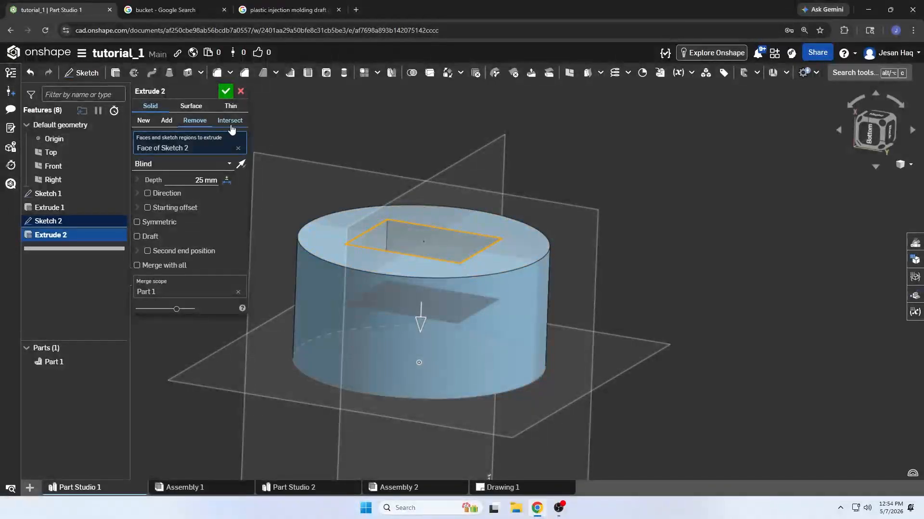
Try the Intersect operation between the rectangle's extrusion and the cylinder, and inspect the preview at different angles
click(231, 126)
middle_drag(439, 274, 480, 287)
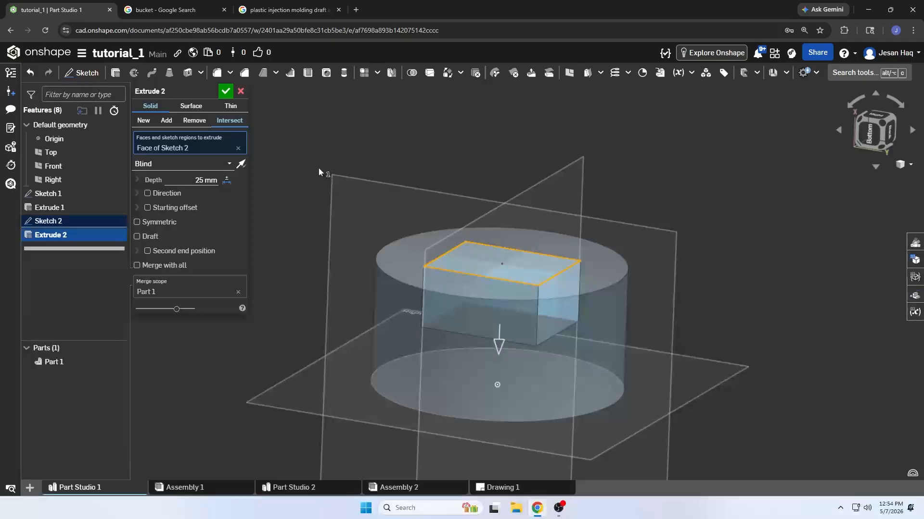
right_drag(319, 169, 385, 270)
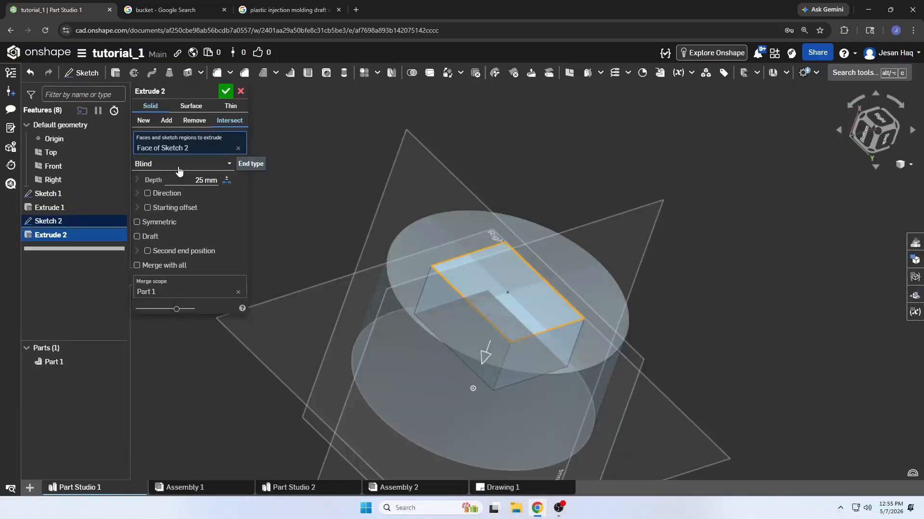
Set the rectangle's extrusion to create a new part with a depth of 100 mm
click(145, 124)
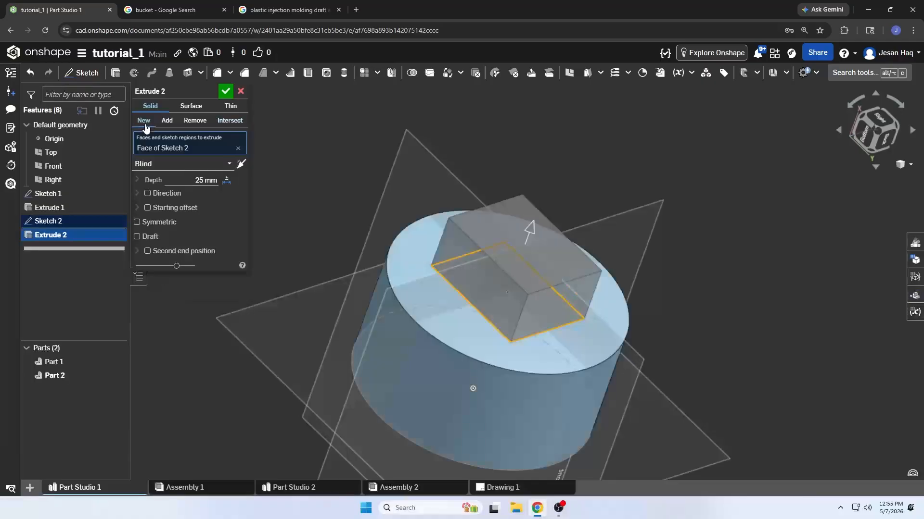
click(201, 181)
text(100)
scroll(471, 175, down, 3)
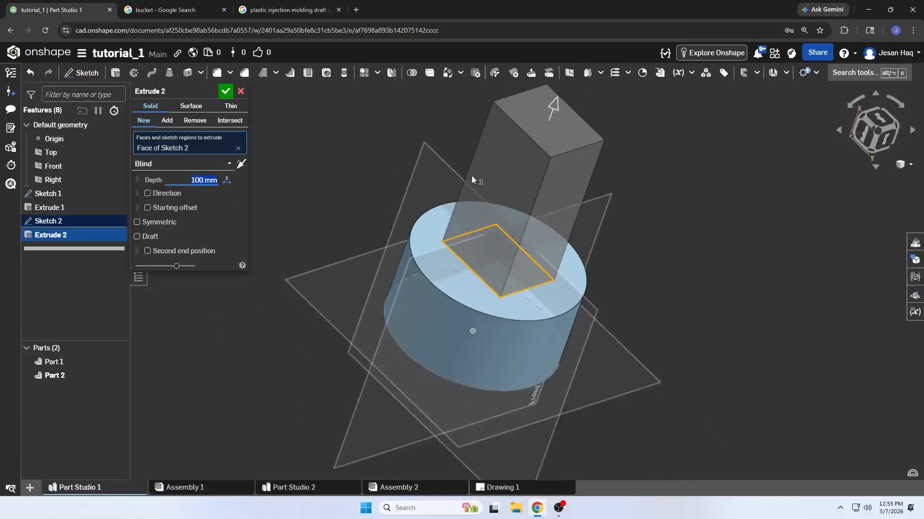
right_drag(472, 175, 420, 200)
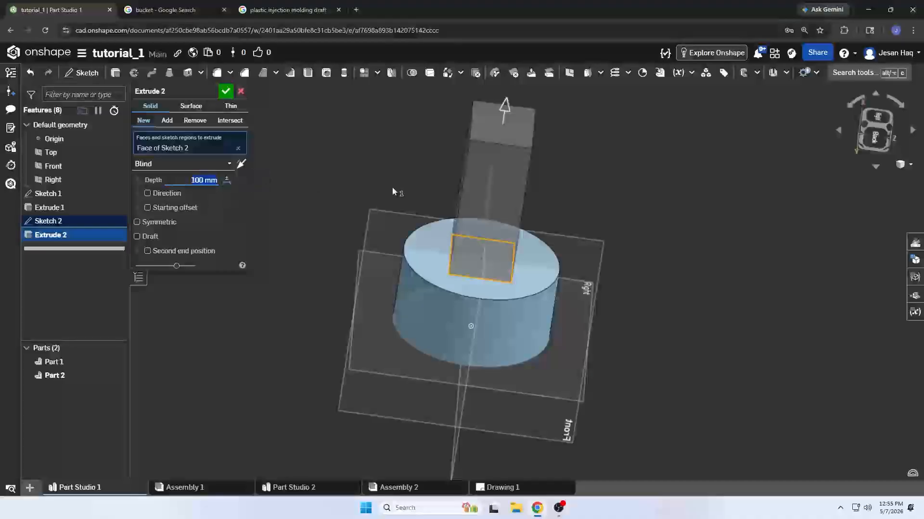
Try the Up to face end type with the cylinder's bottom face as the limit, and inspect both ends
click(193, 166)
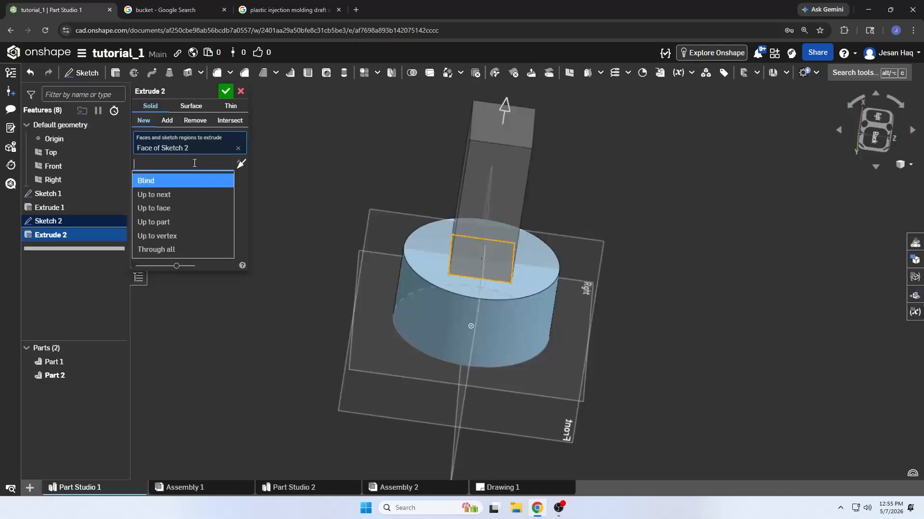
click(181, 214)
right_drag(330, 363, 293, 270)
mouse_move(406, 333)
right_down()
mouse_move(405, 302)
mouse_move(394, 335)
right_up()
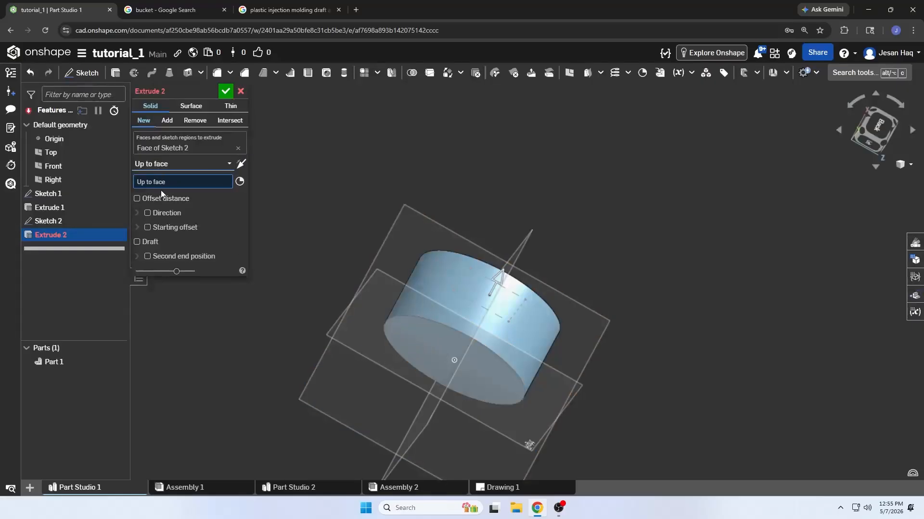
click(440, 347)
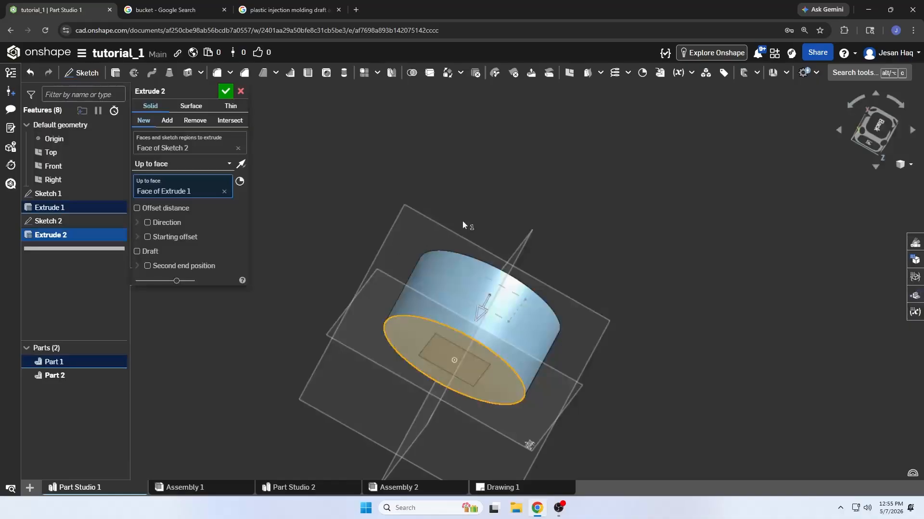
right_drag(463, 223, 449, 249)
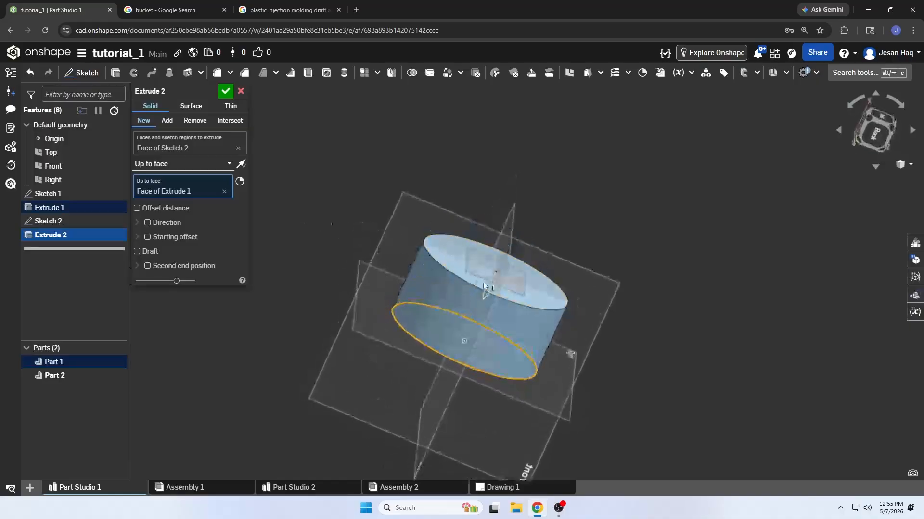
scroll(483, 282, up, 3)
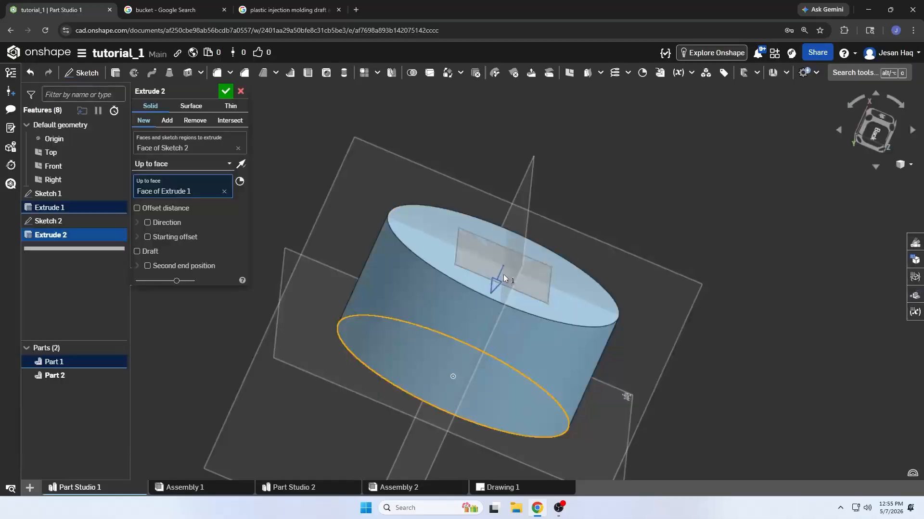
right_drag(475, 323, 483, 317)
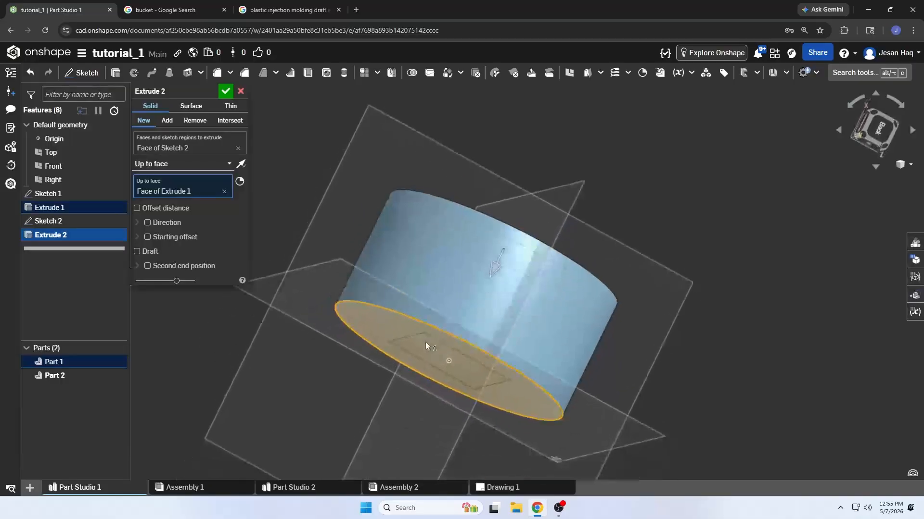
middle_drag(425, 342, 434, 320)
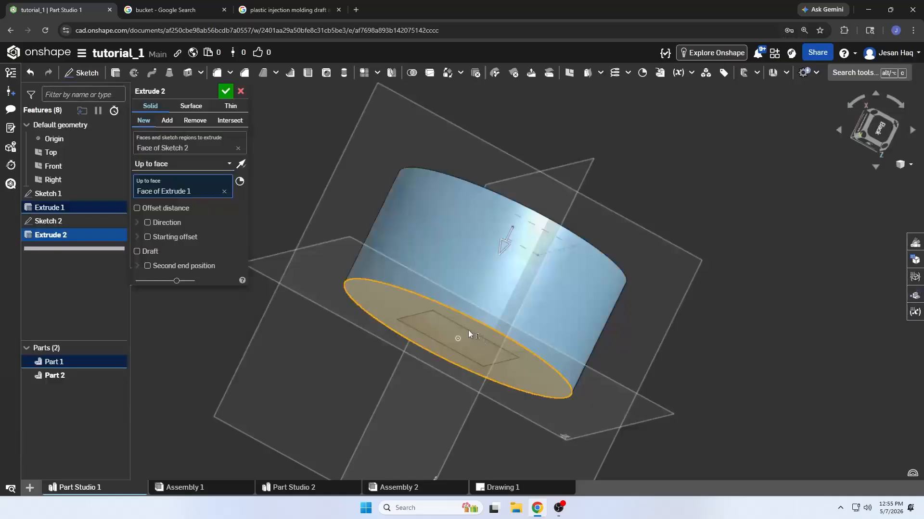
Compare the Add, Remove and Intersect operations for the up-to-face extrusion, and return it to New
click(167, 120)
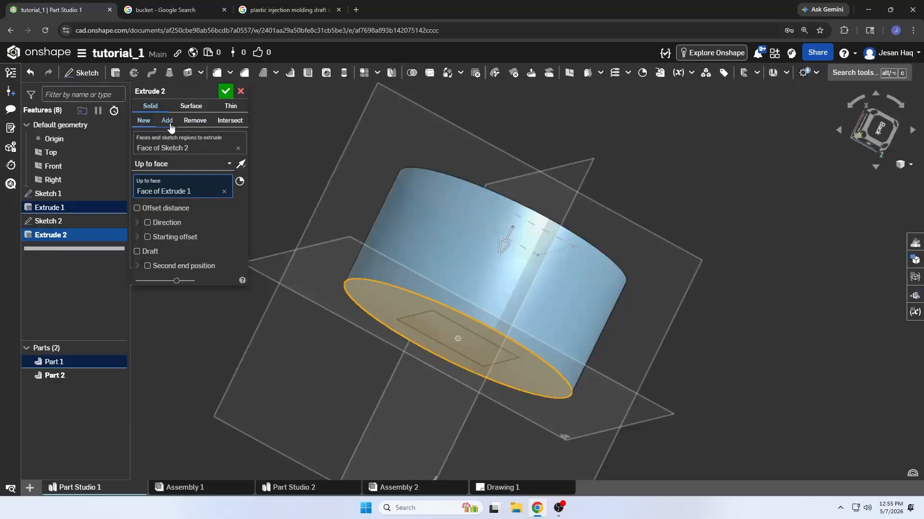
click(195, 122)
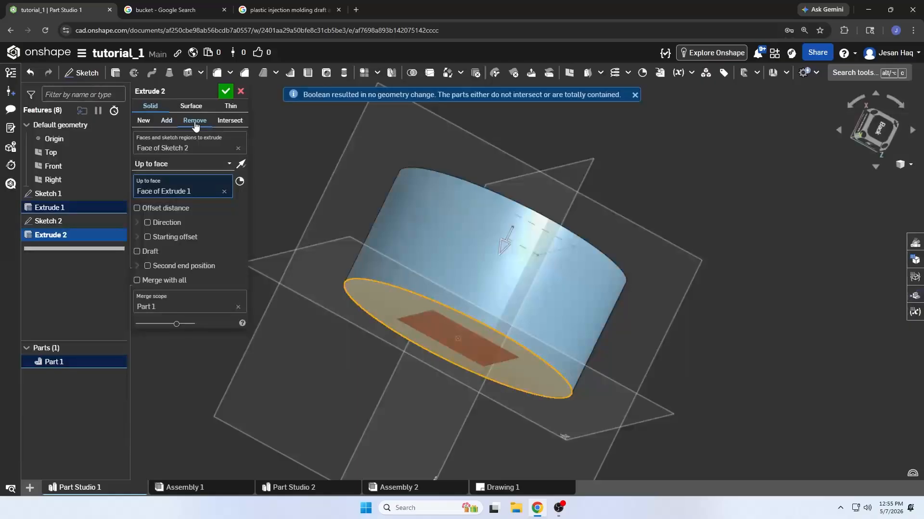
click(227, 123)
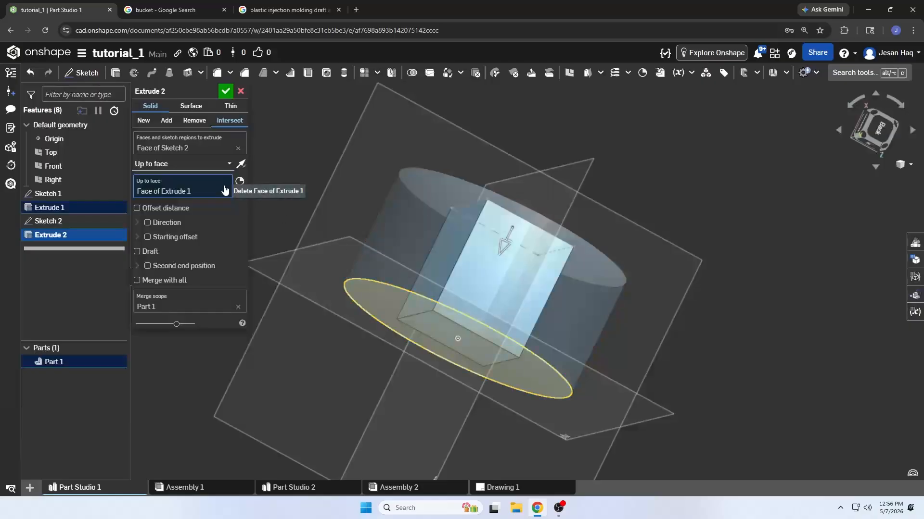
click(143, 121)
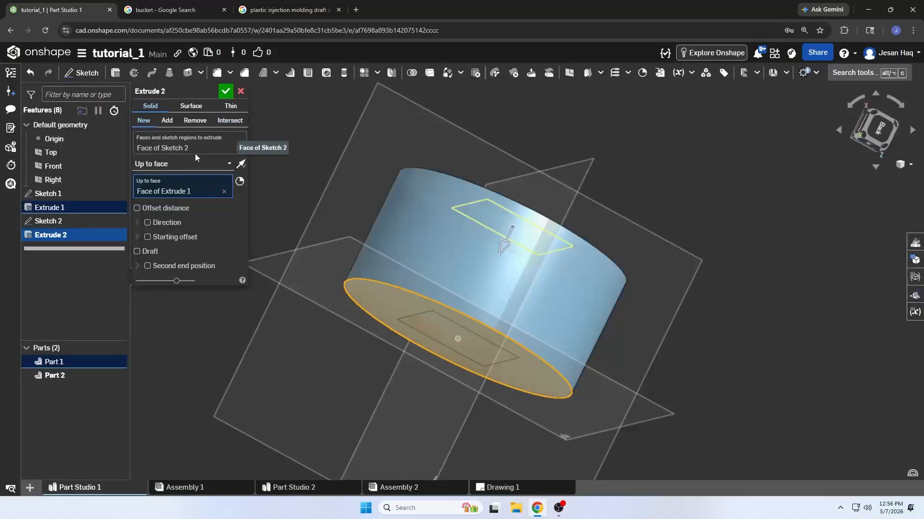
Change the extrusion's end type to Through all and inspect the full length of the resulting bar
click(178, 164)
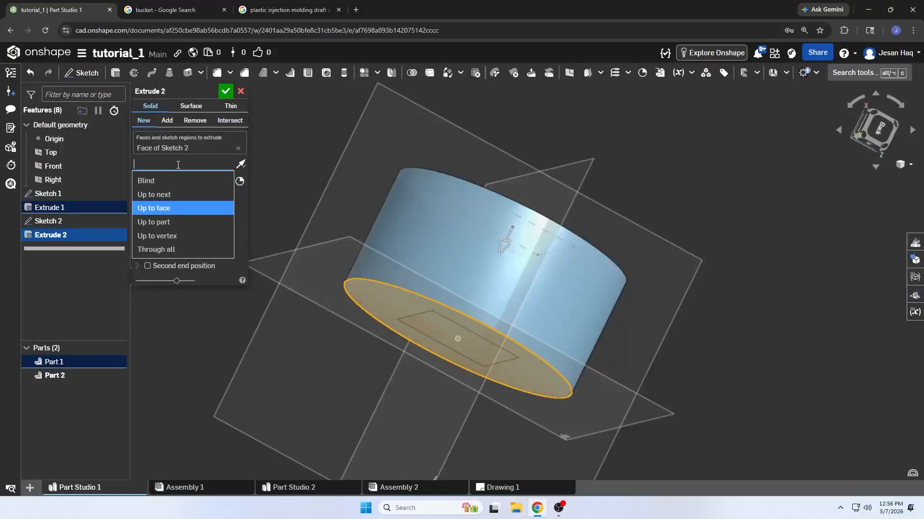
click(176, 250)
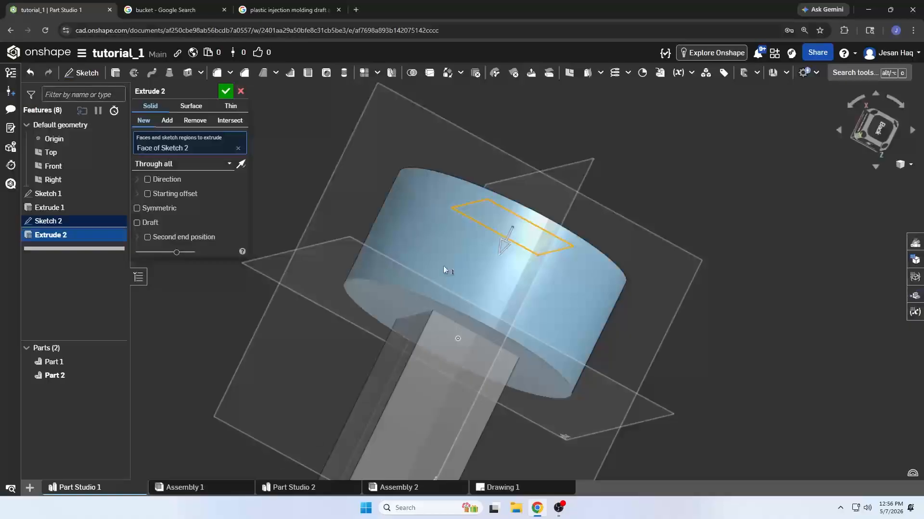
scroll(444, 267, down, 4)
right_drag(448, 273, 513, 234)
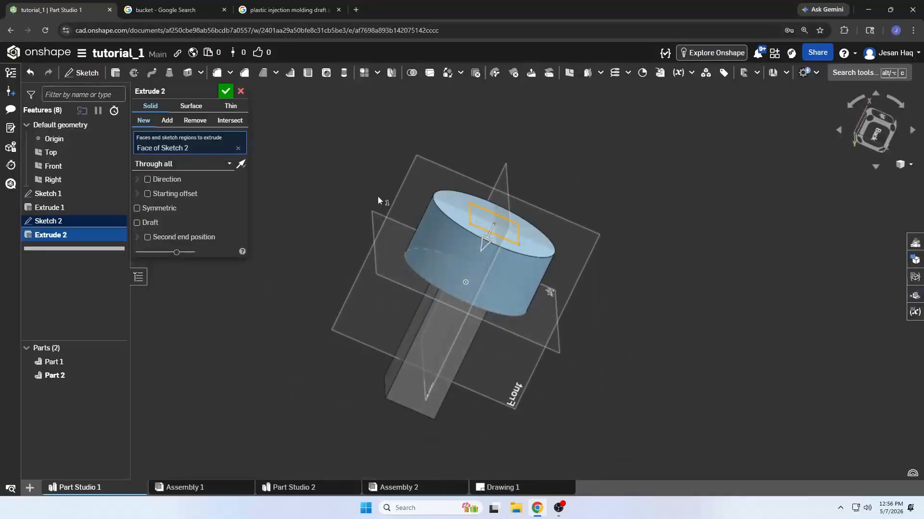
Try the Up to vertex end type with the center point of the cylinder's base sketch as the limit, and inspect the end
click(185, 165)
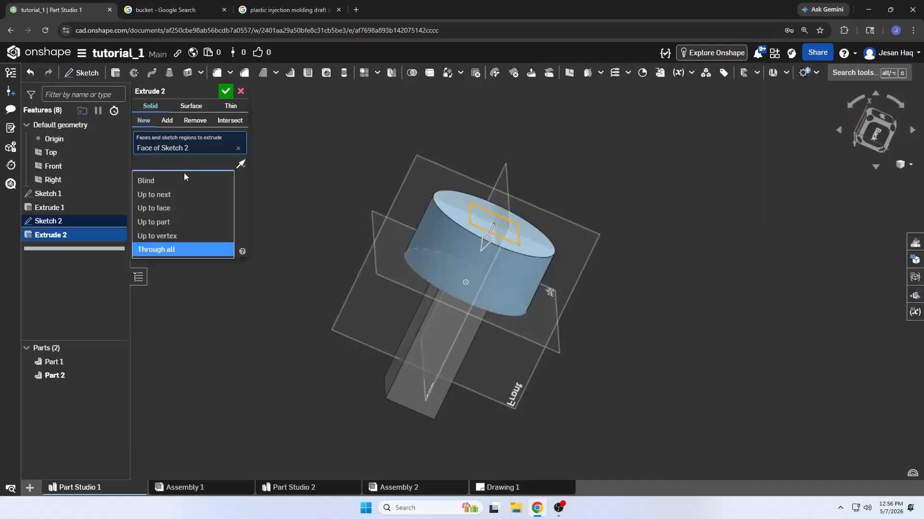
click(176, 236)
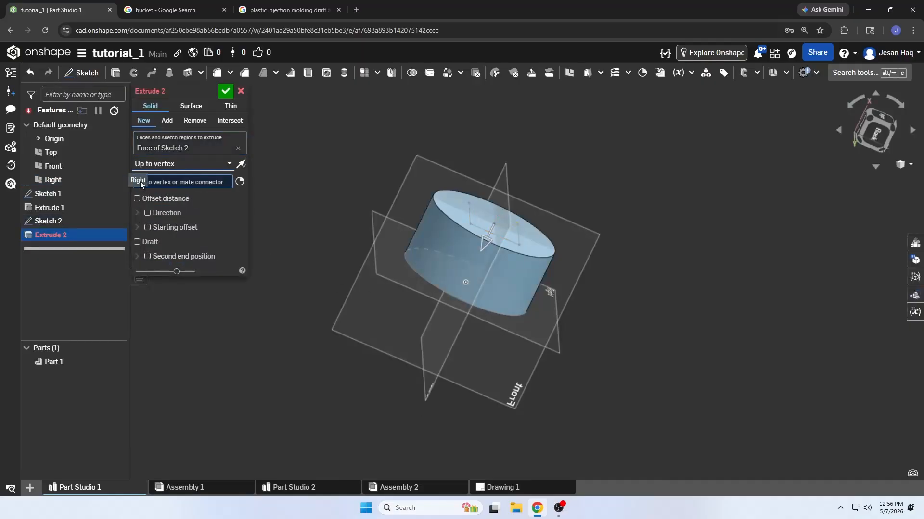
right_drag(342, 292, 371, 271)
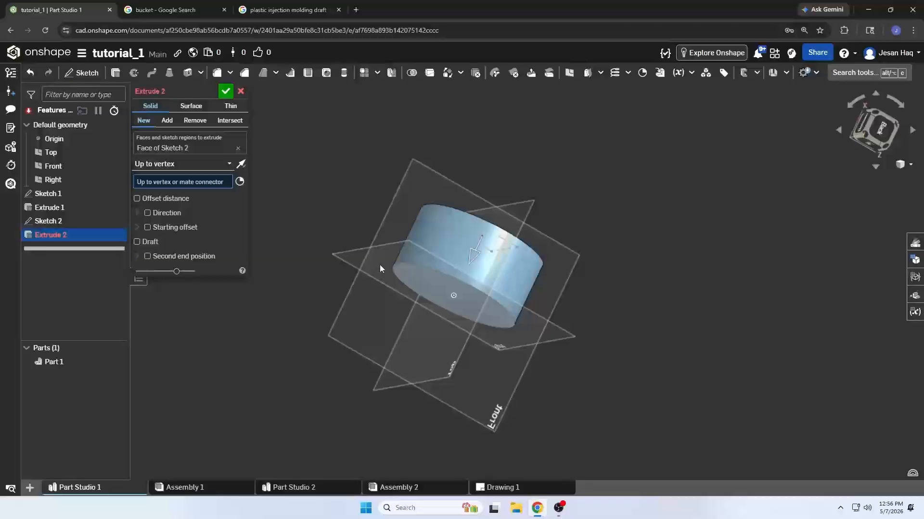
scroll(445, 284, up, 1)
scroll(448, 293, up, 2)
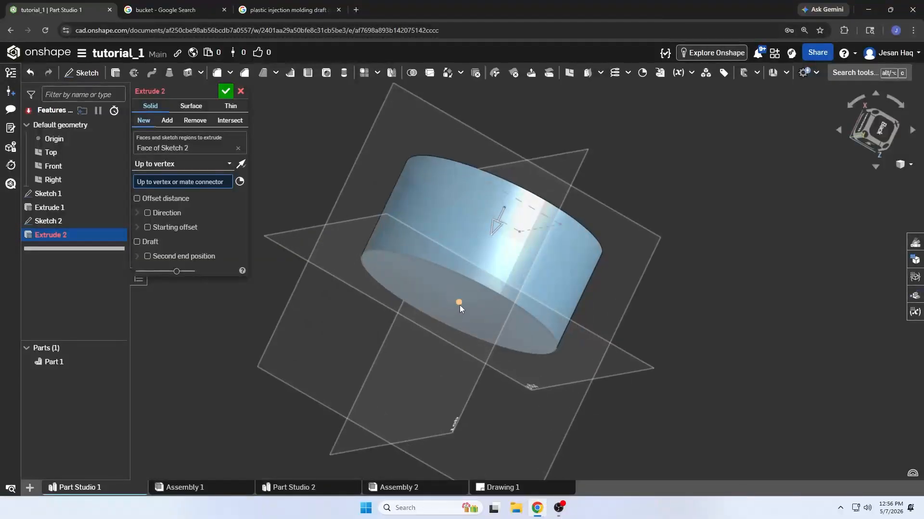
click(459, 303)
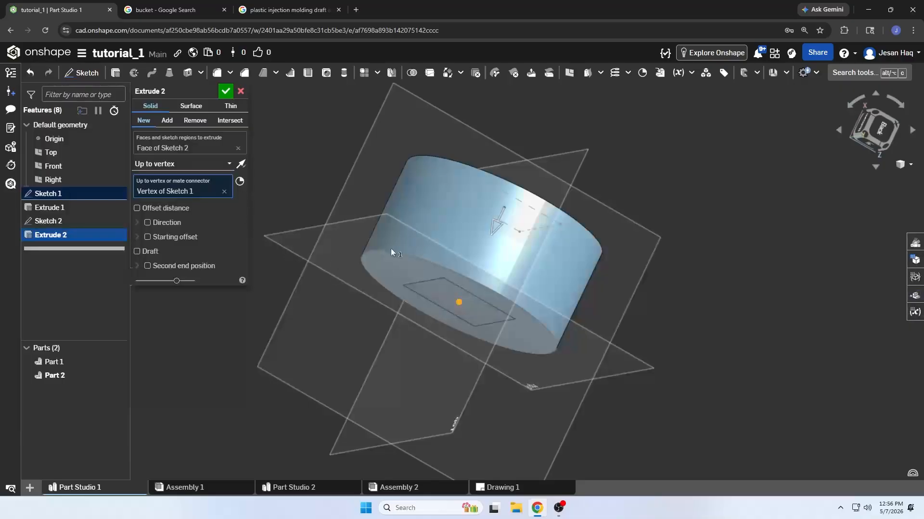
right_drag(522, 289, 535, 198)
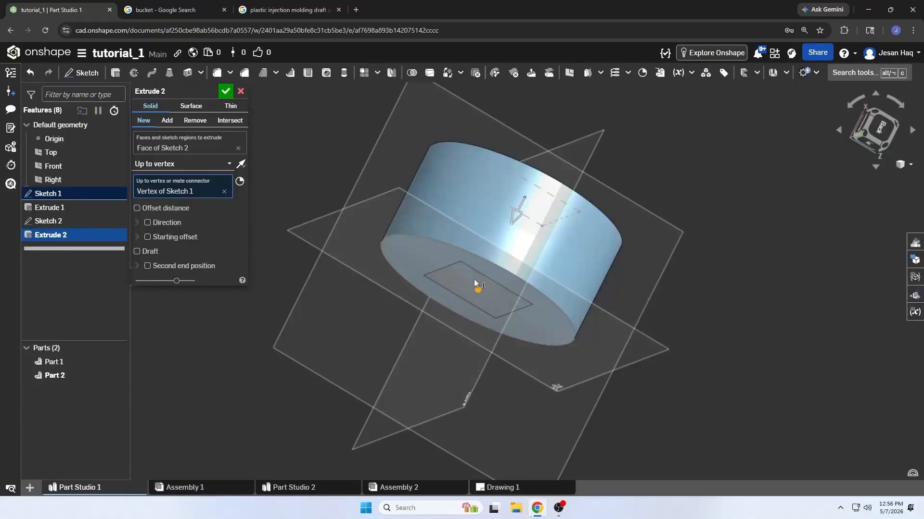
Return the extrusion's end type to Blind and flip its direction so it rises away from the cylinder
click(186, 164)
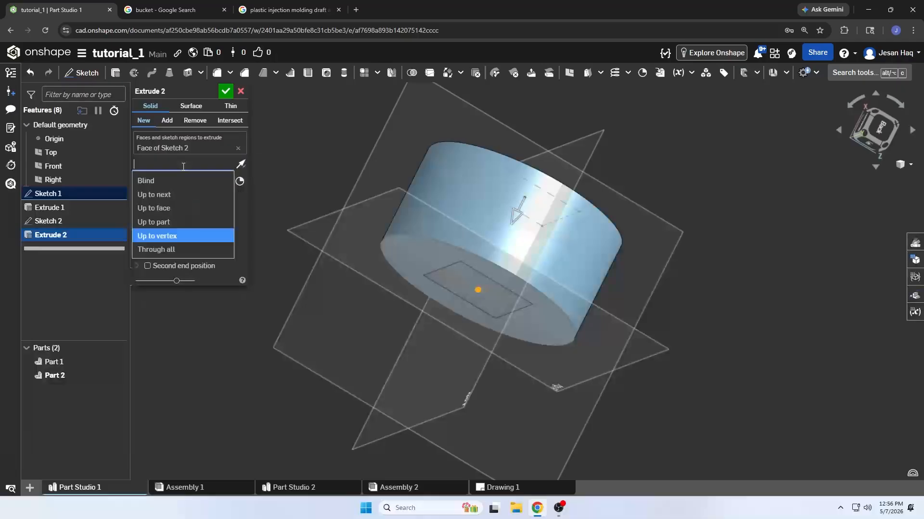
click(186, 181)
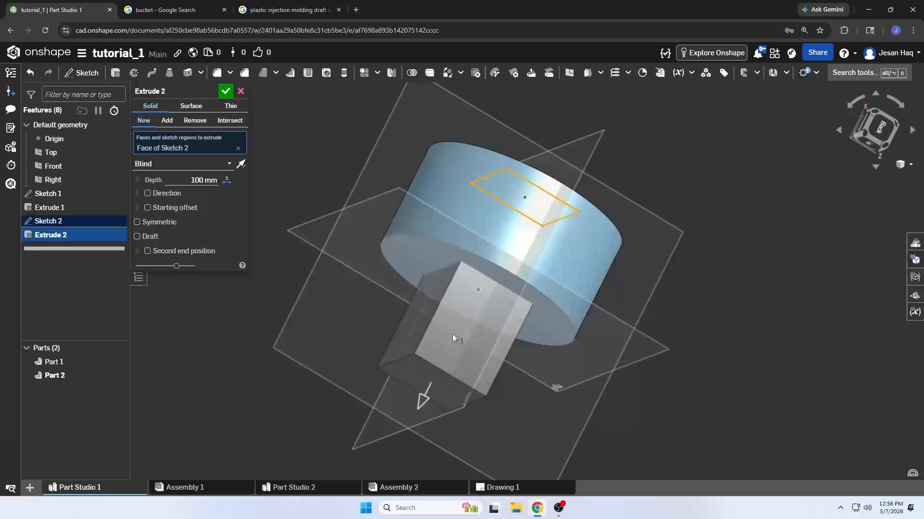
right_drag(495, 263, 362, 230)
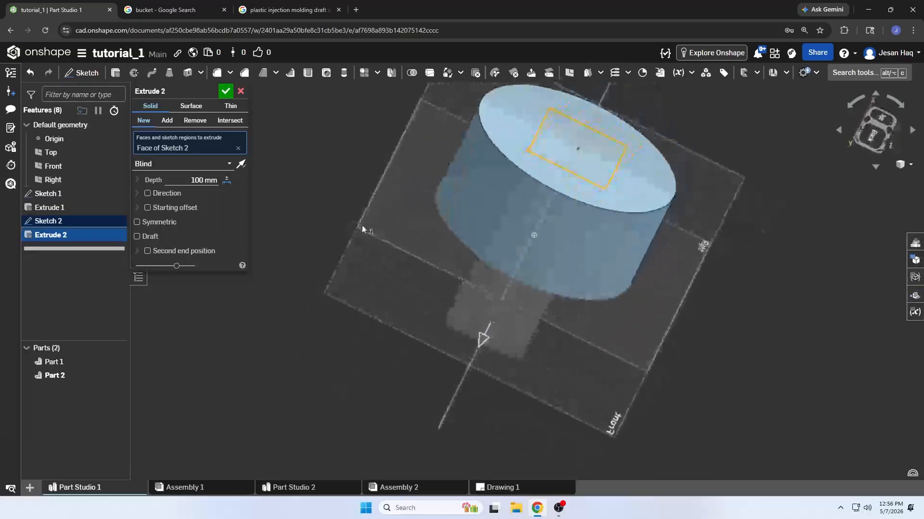
click(240, 164)
right_drag(486, 227, 348, 233)
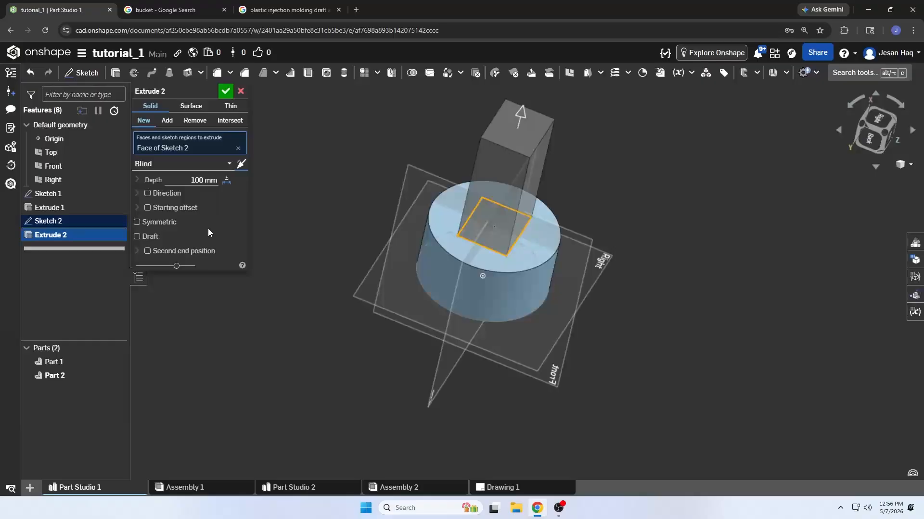
Try the Right plane as the extrusion's direction reference, then clear it and disable the Direction option
click(147, 193)
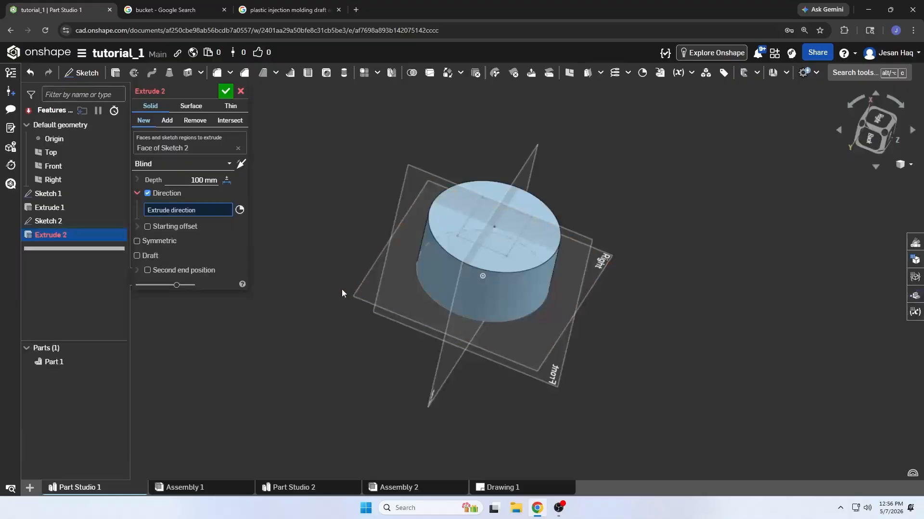
right_drag(341, 291, 377, 273)
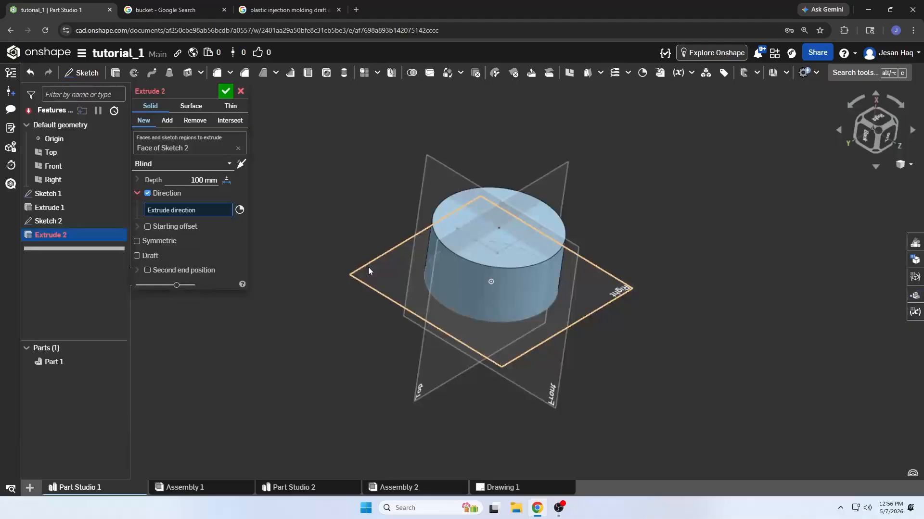
click(369, 270)
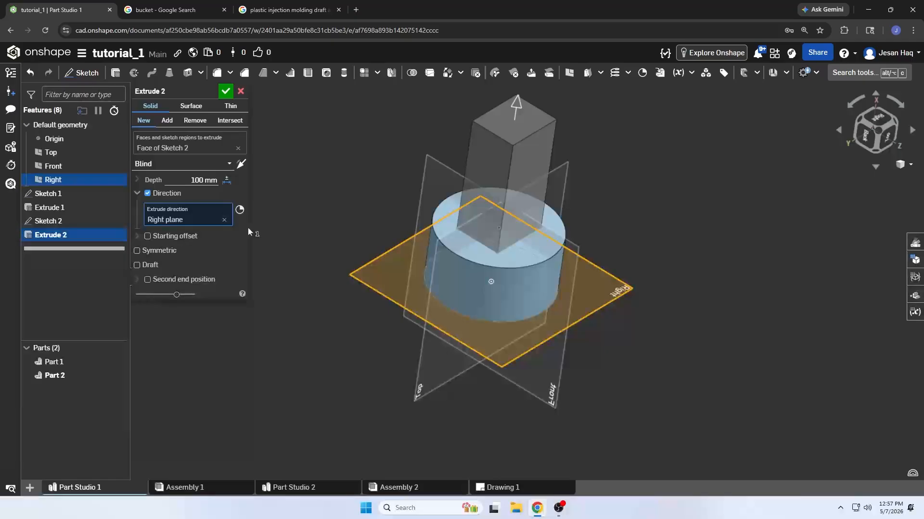
click(224, 219)
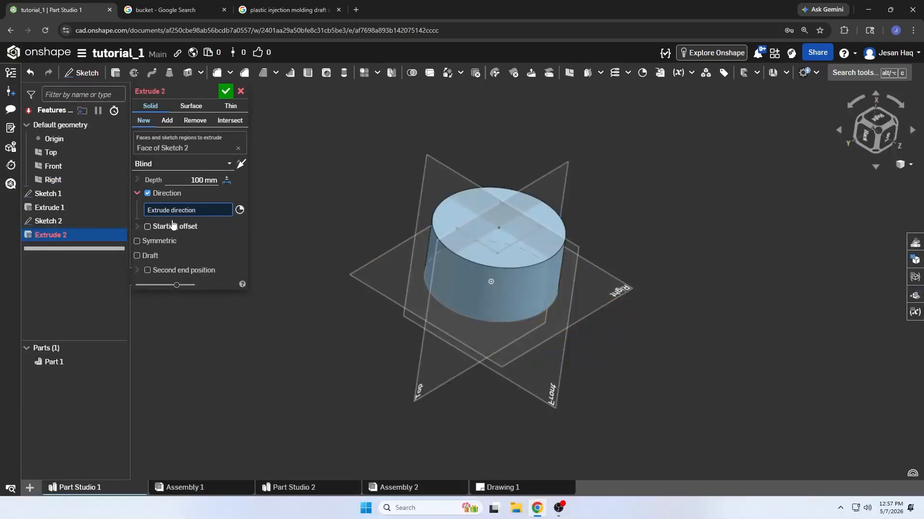
click(148, 193)
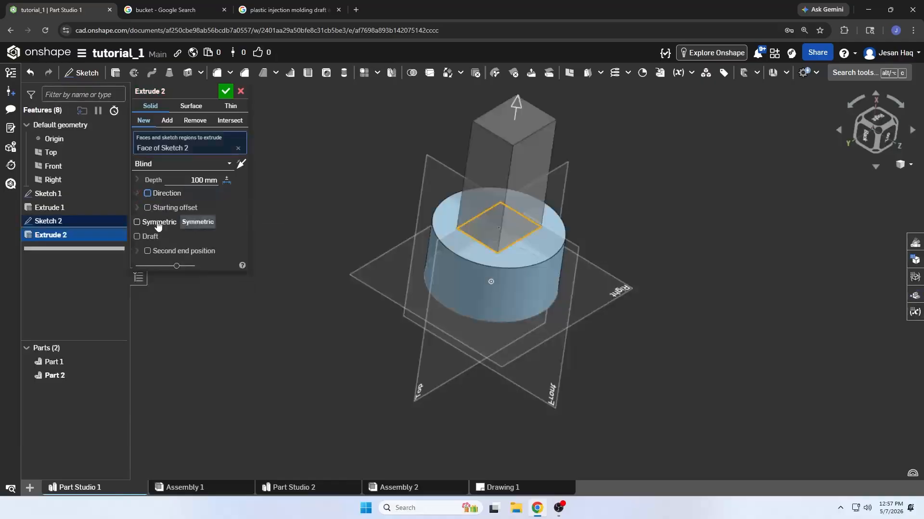
Enable a blind starting offset for the rectangle's extrusion, view it from the back, and set the offset to 50 mm
click(147, 207)
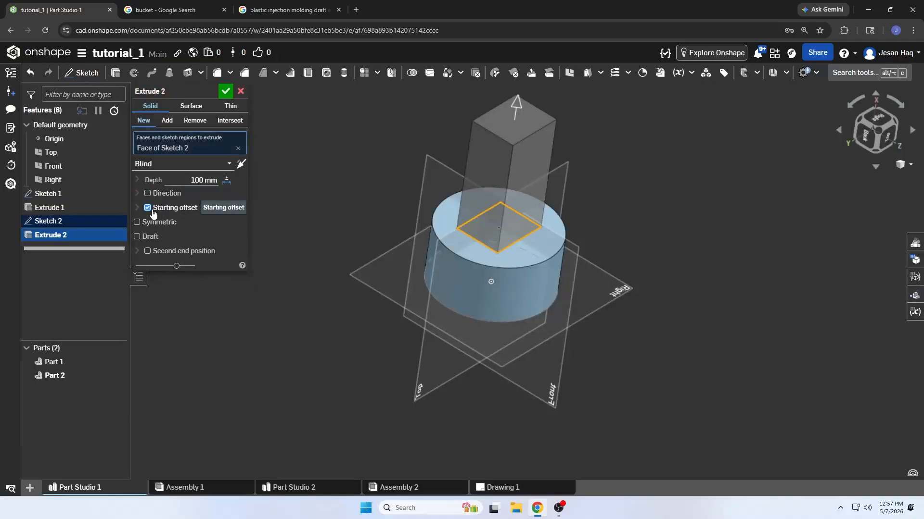
right_drag(539, 224, 740, 172)
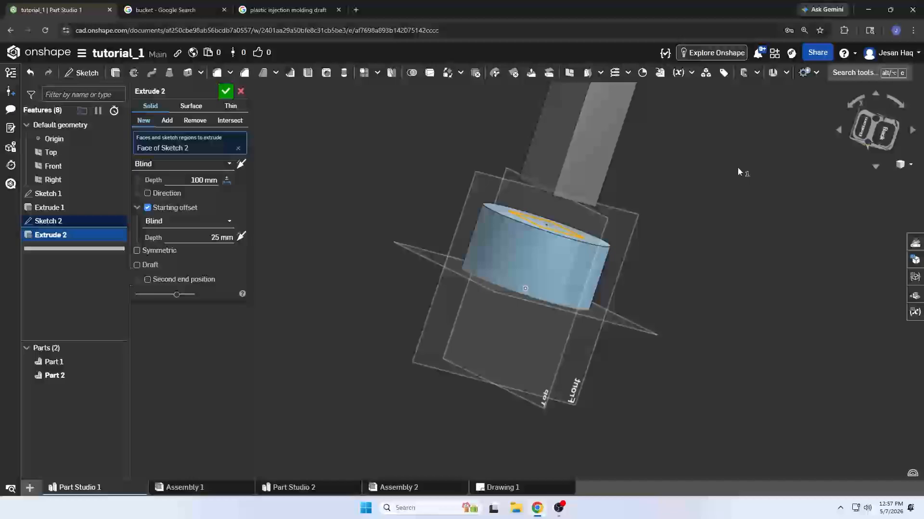
click(873, 129)
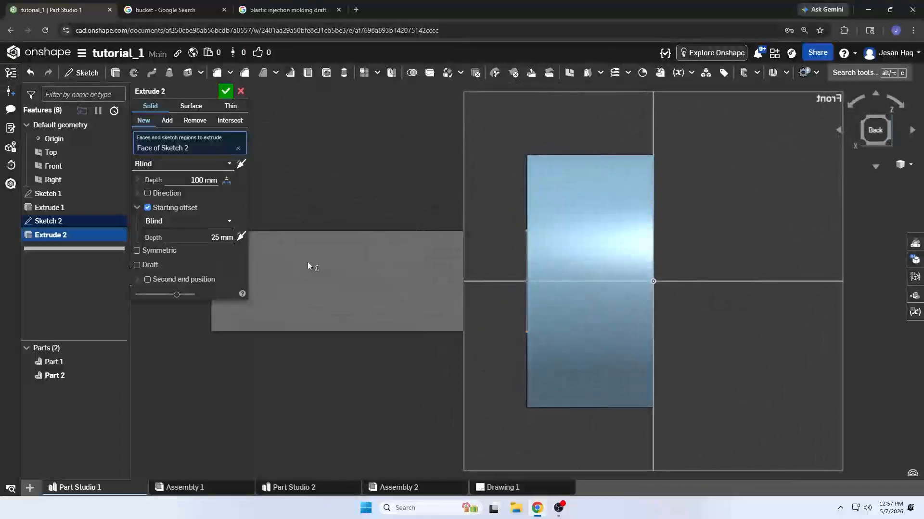
click(208, 240)
text(500)
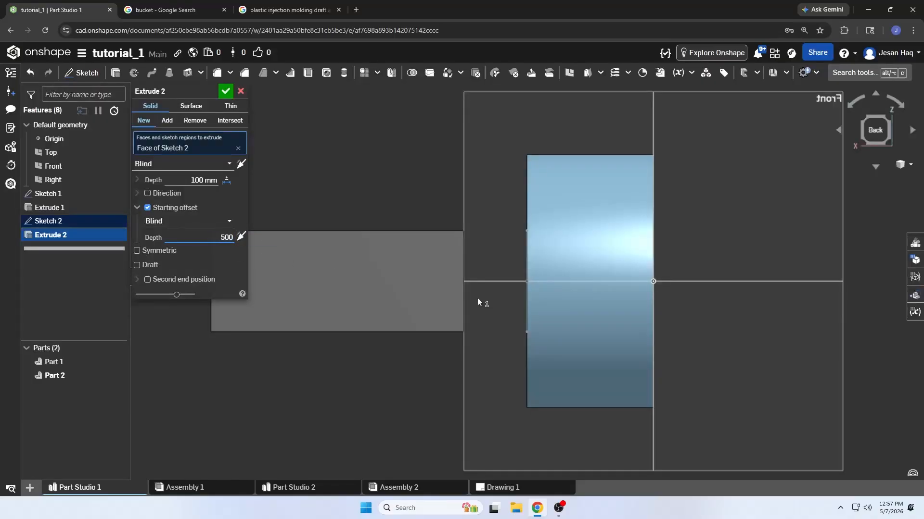
key(BackSpace)
key(Return)
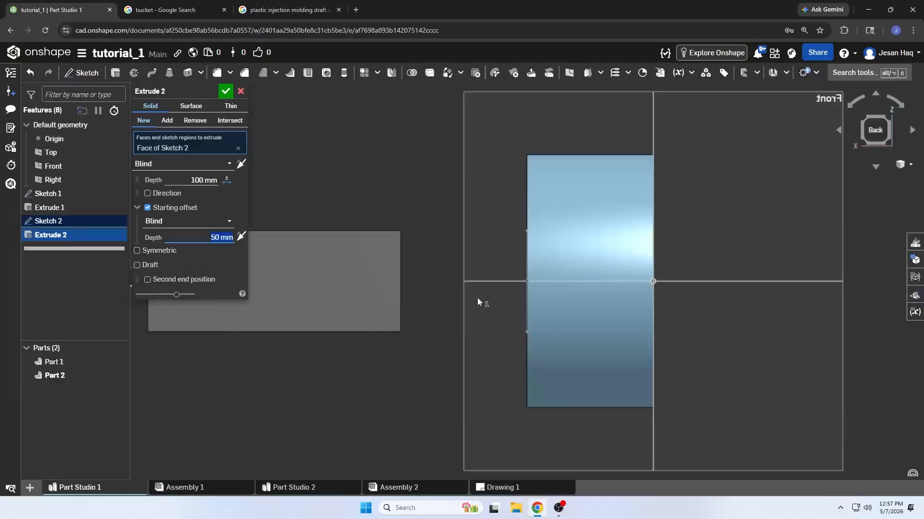
Inspect the gap between the cylinder and the offset extrusion, and disable the starting offset
scroll(478, 295, down, 5)
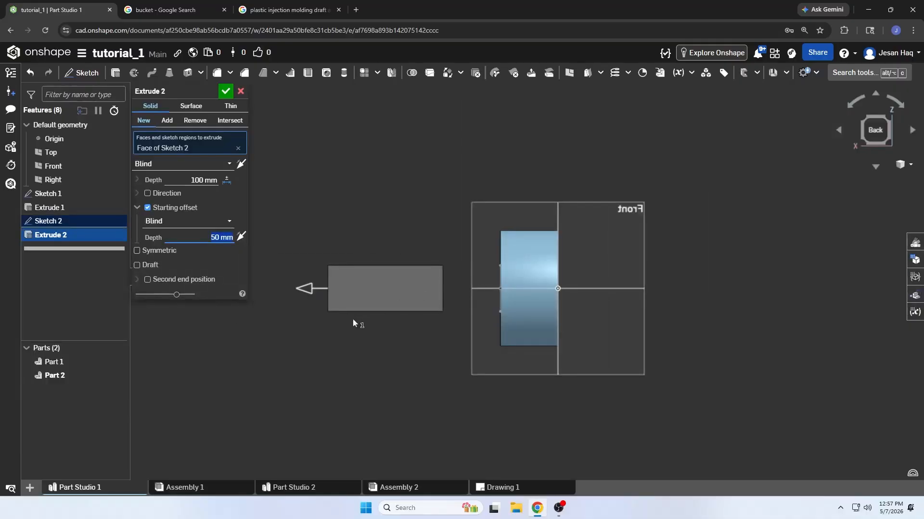
scroll(492, 298, up, 4)
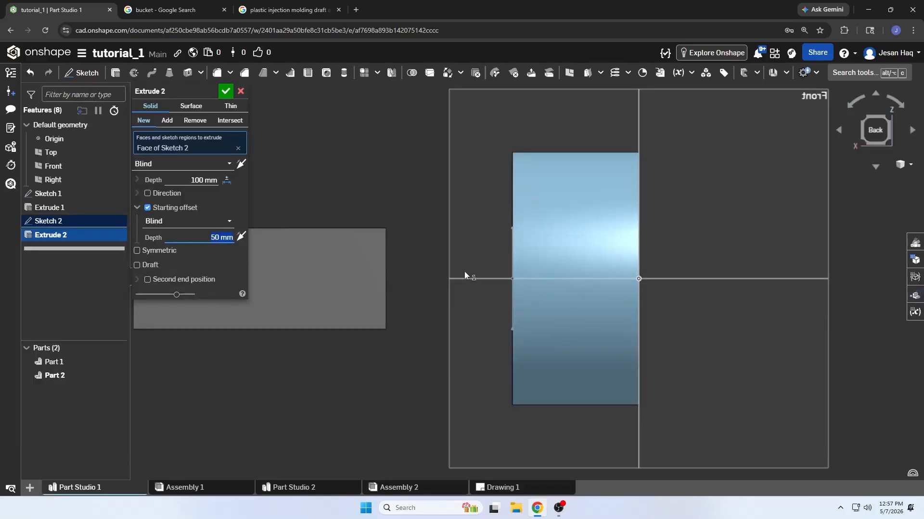
scroll(414, 279, down, 3)
mouse_move(413, 279)
right_down()
mouse_move(406, 294)
mouse_move(421, 272)
right_up()
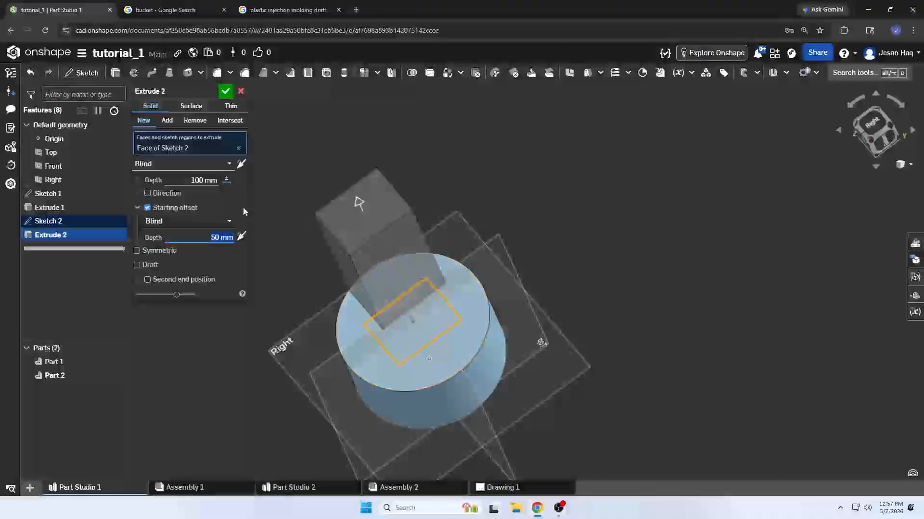
click(148, 208)
Make the extrusion symmetric about its sketch and hide the cylinder to inspect the bar on both sides of the sketch plane
mouse_move(327, 276)
right_down()
mouse_move(362, 245)
mouse_move(336, 263)
right_up()
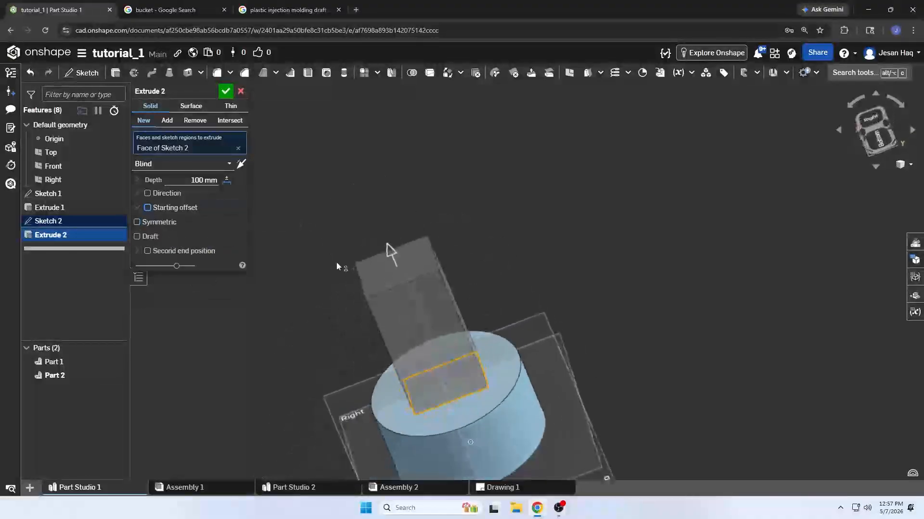
click(149, 226)
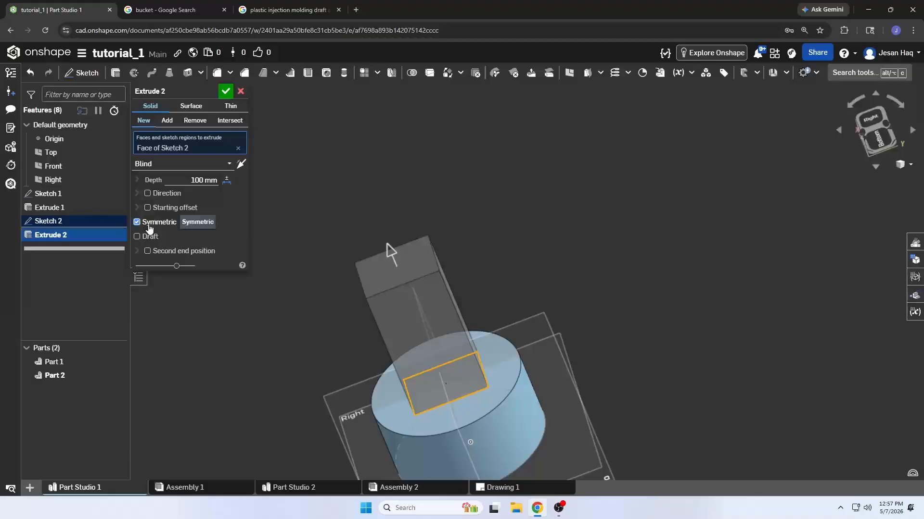
click(878, 147)
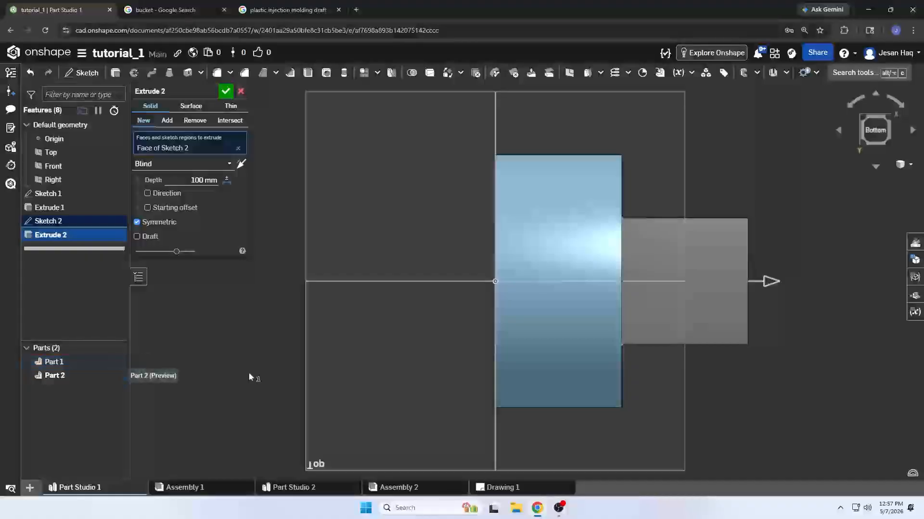
click(117, 362)
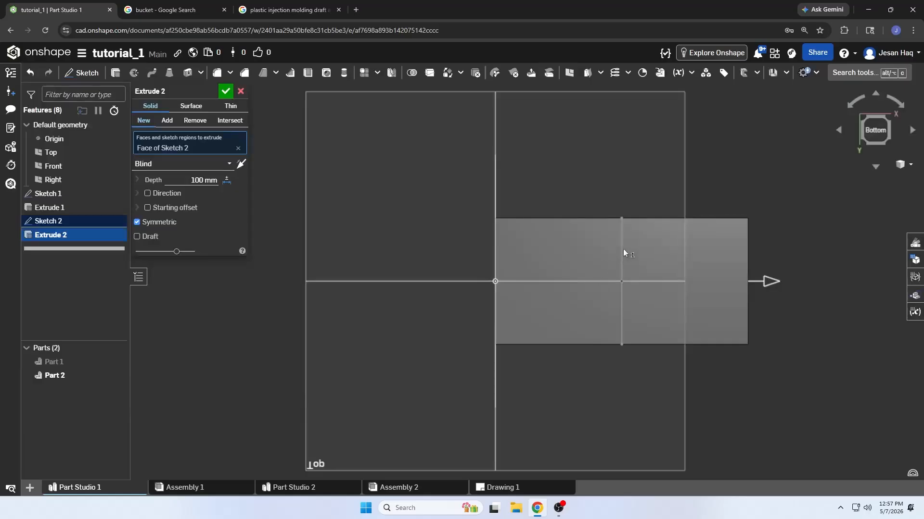
middle_drag(664, 279, 504, 281)
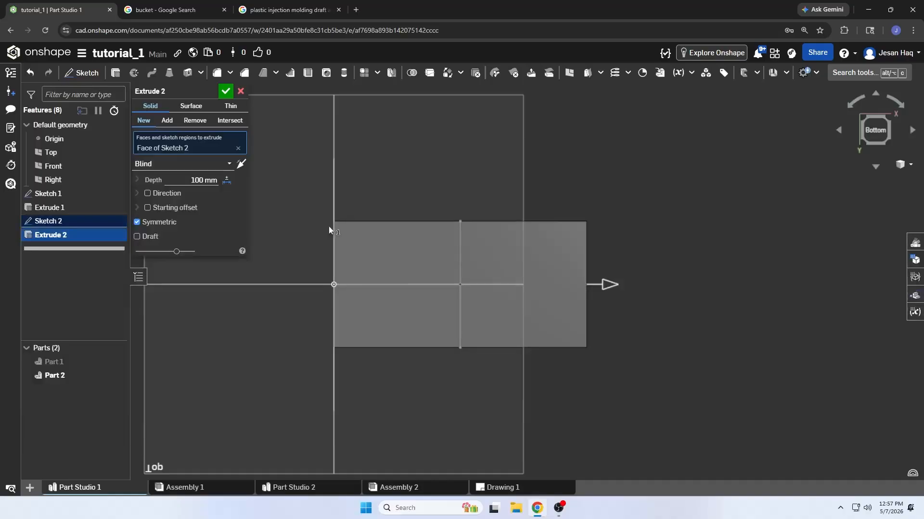
right_drag(402, 250, 331, 223)
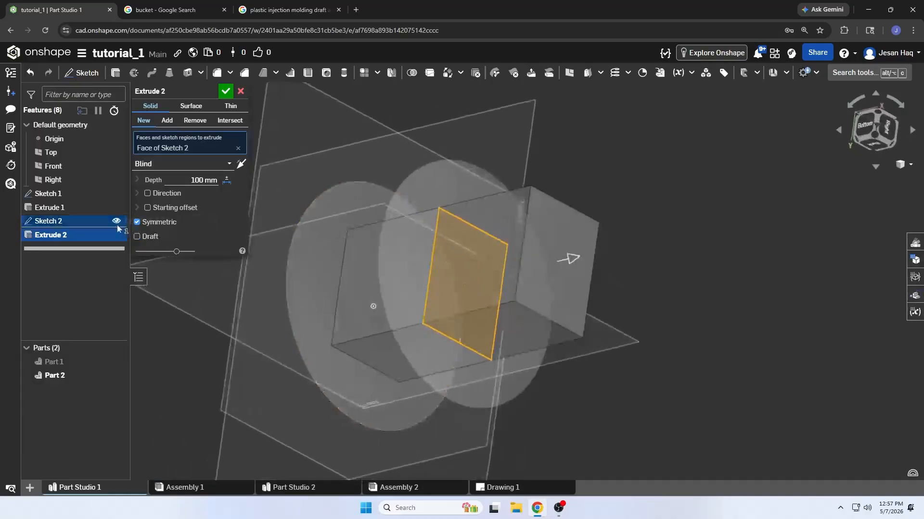
Disable the Symmetric option and view the extrusion squarely from the bottom
click(137, 222)
scroll(401, 286, down, 3)
right_drag(398, 289, 430, 312)
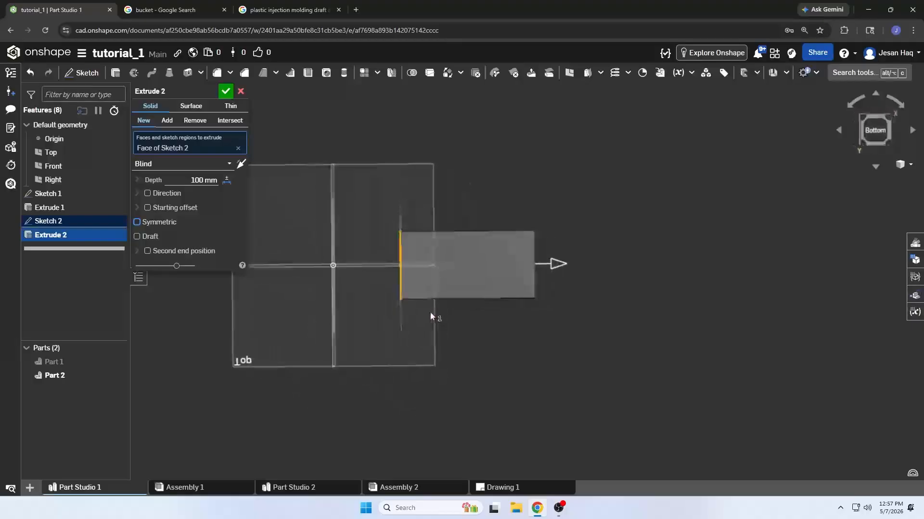
click(871, 134)
scroll(260, 306, up, 2)
Apply a 10 degree draft to the extrusion and compare both draft directions, leaving the bar widening away from the sketch
click(137, 236)
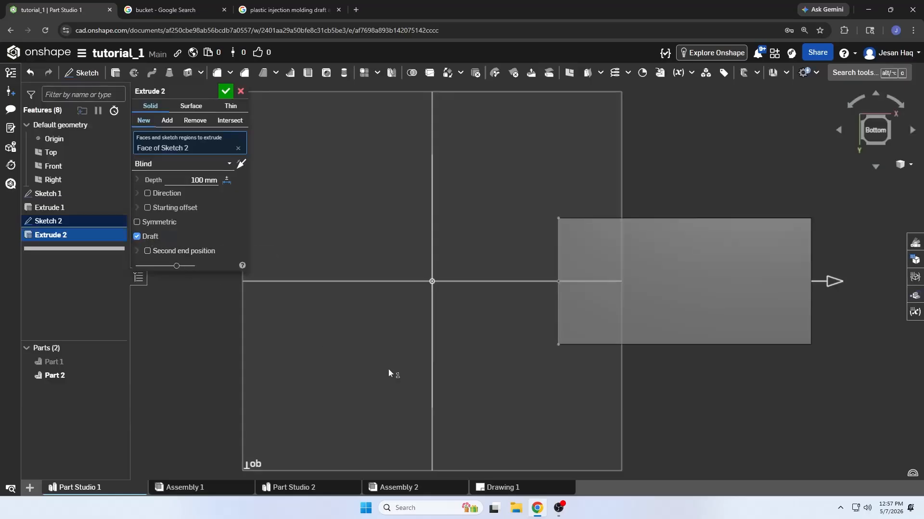
scroll(388, 368, down, 2)
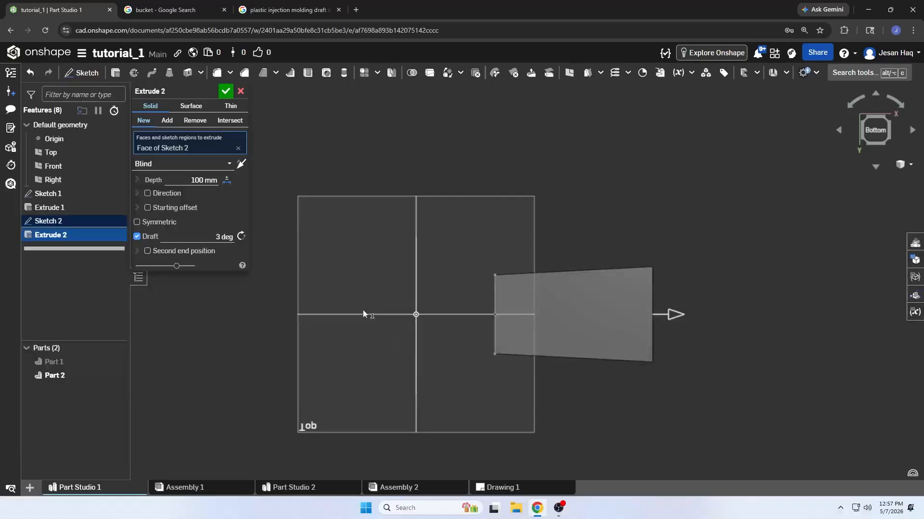
click(224, 237)
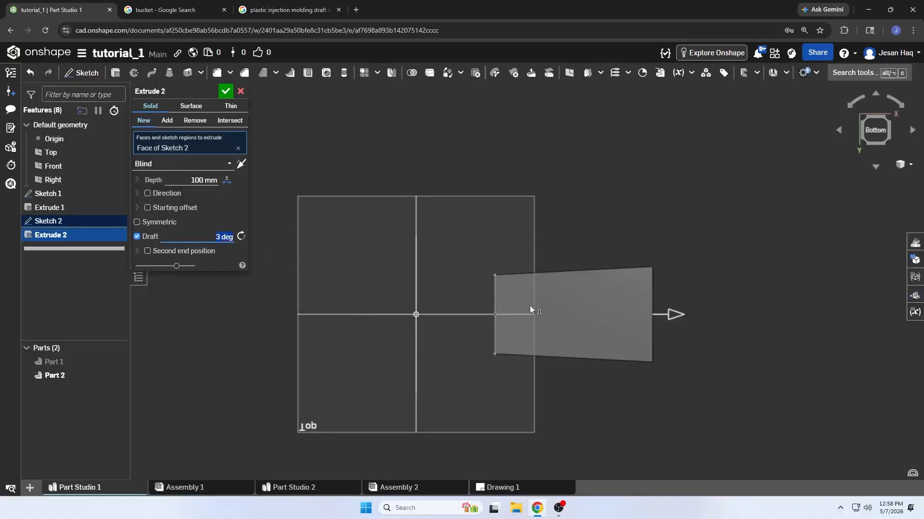
text(10)
key(Return)
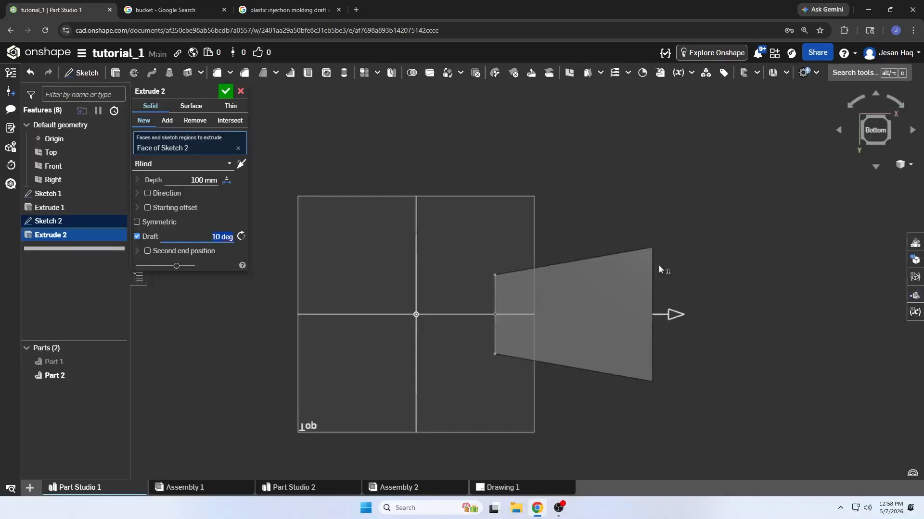
click(242, 237)
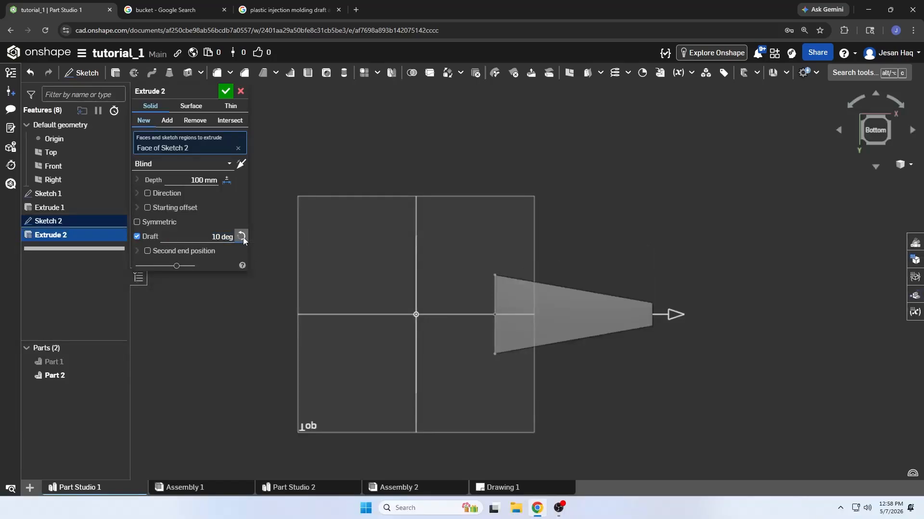
click(242, 237)
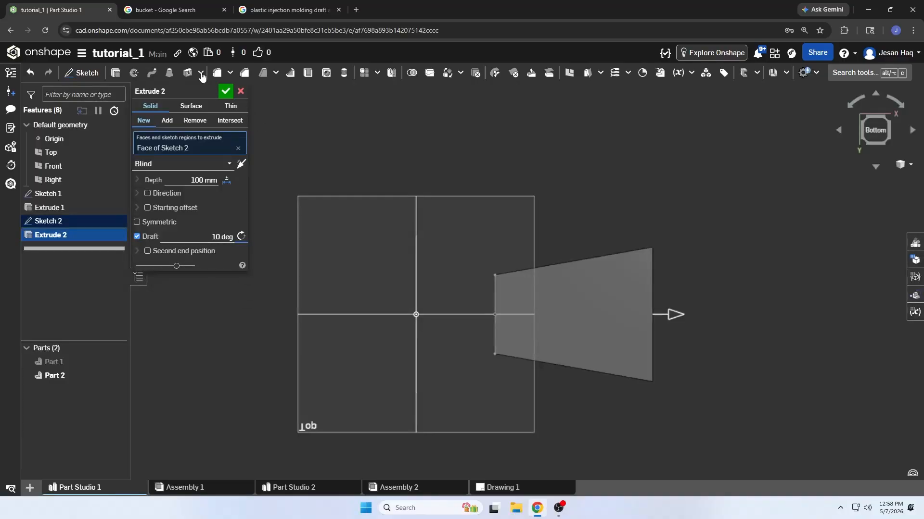
Switch to the browser image results for buckets and plastic injection molding draft angles, examine the tapered shapes, and return to the Onshape part studio
click(163, 9)
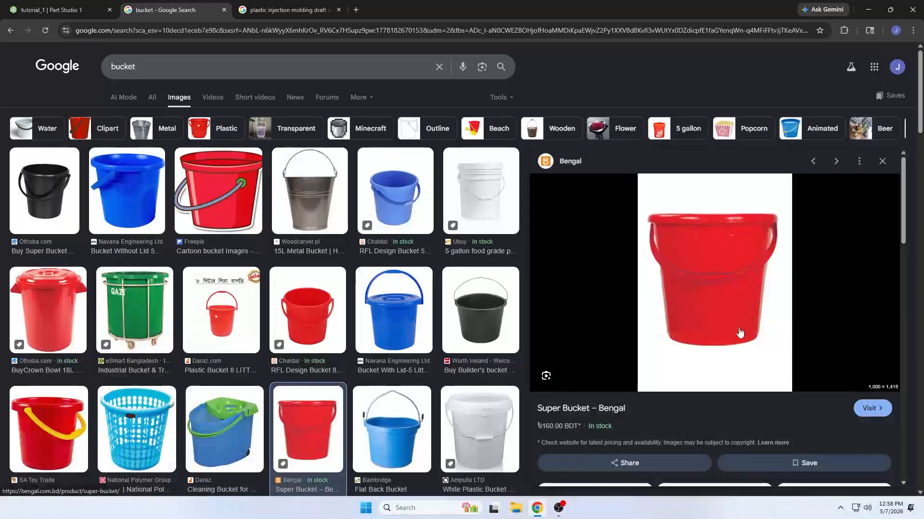
click(288, 10)
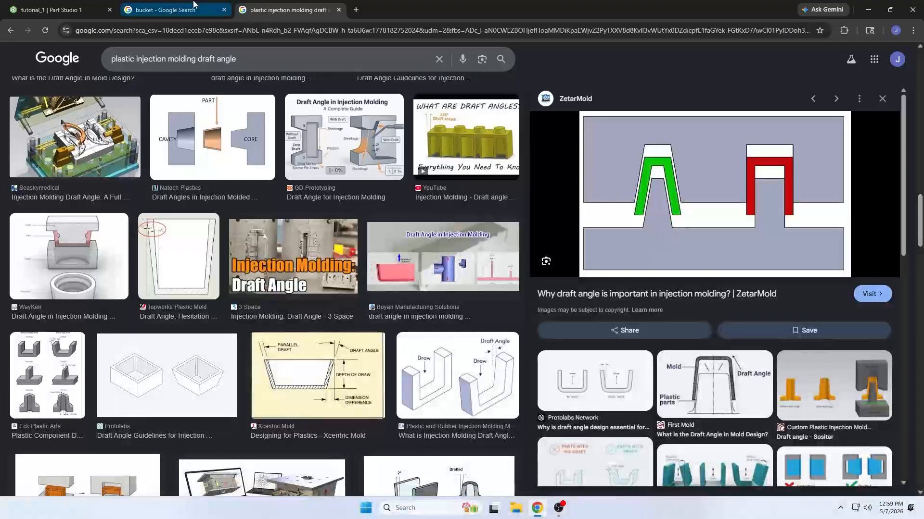
click(159, 10)
click(97, 9)
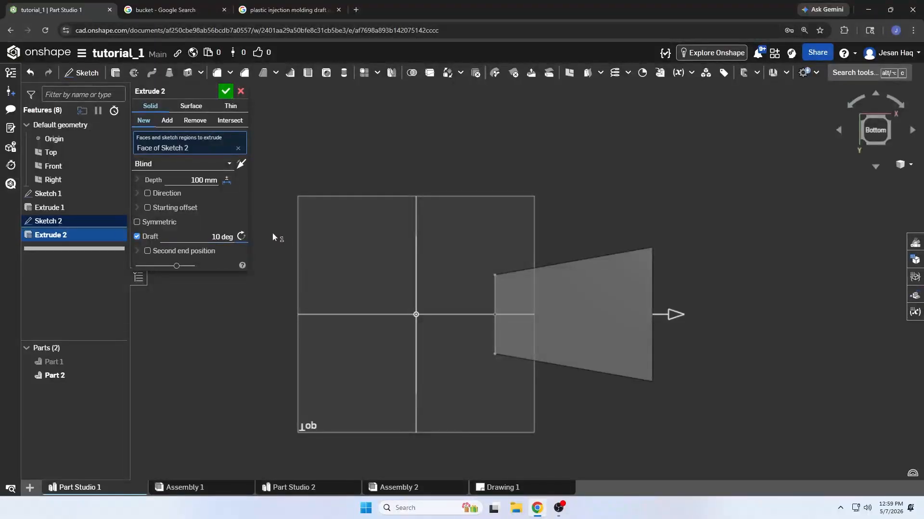
Disable the draft on the extrusion and add a blind second end position with a depth of 100 mm
click(137, 237)
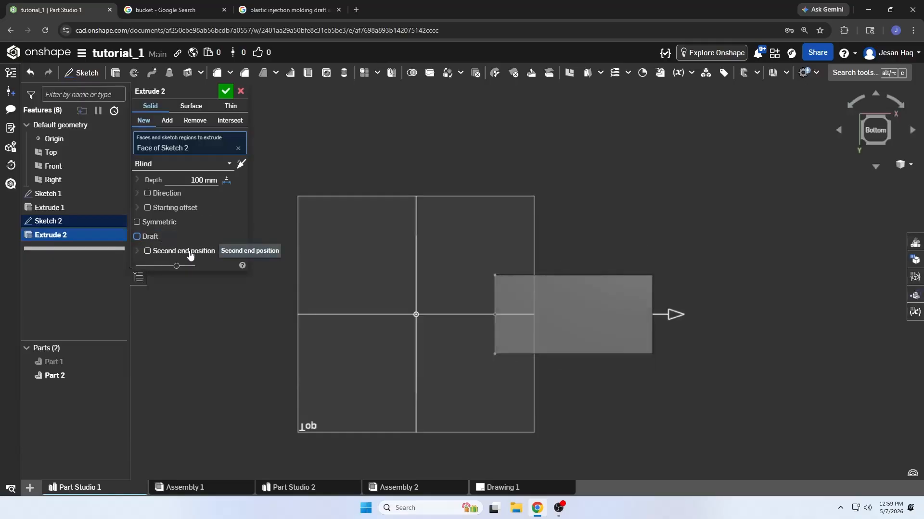
click(148, 251)
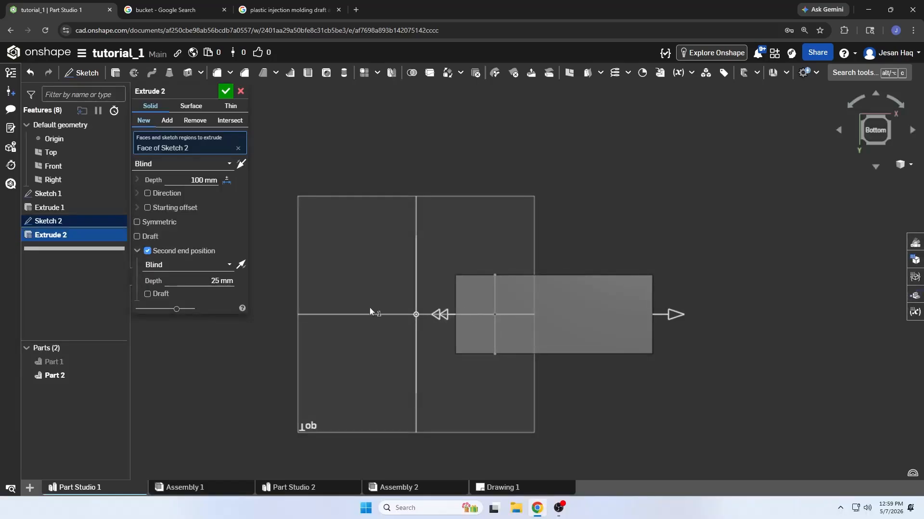
click(187, 265)
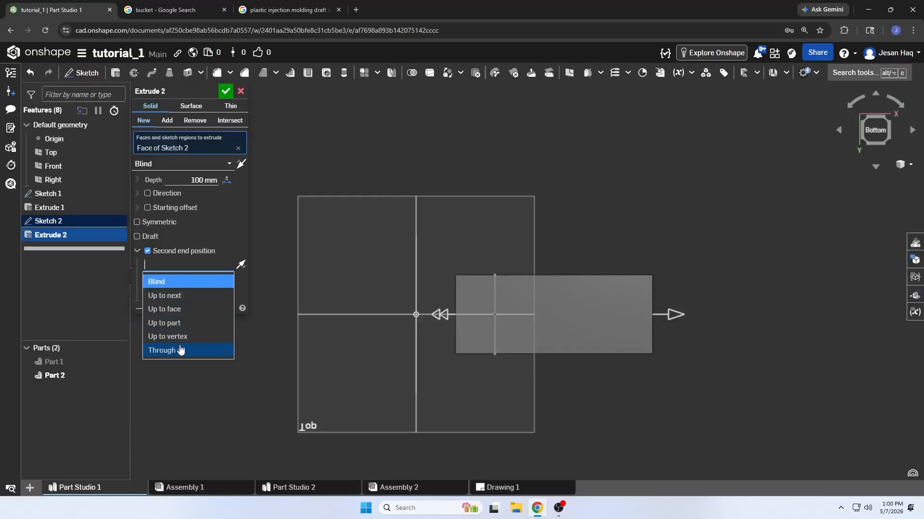
click(242, 245)
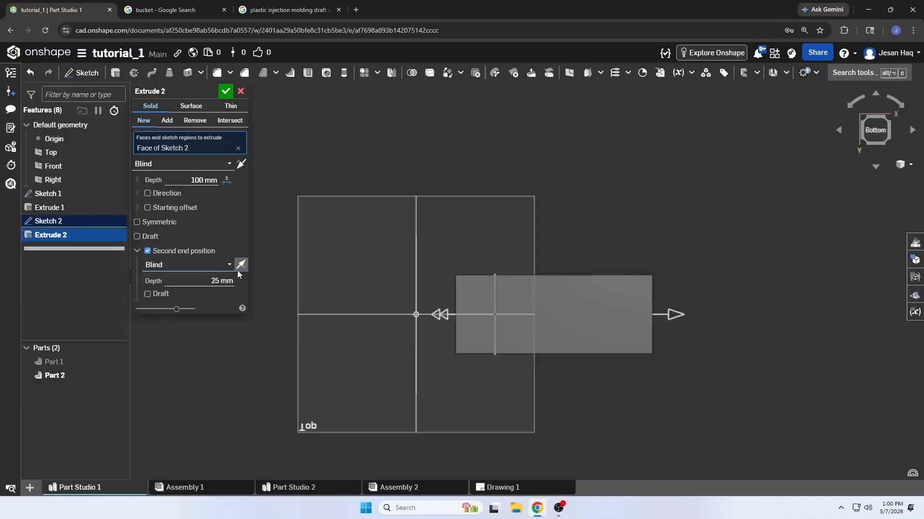
click(213, 283)
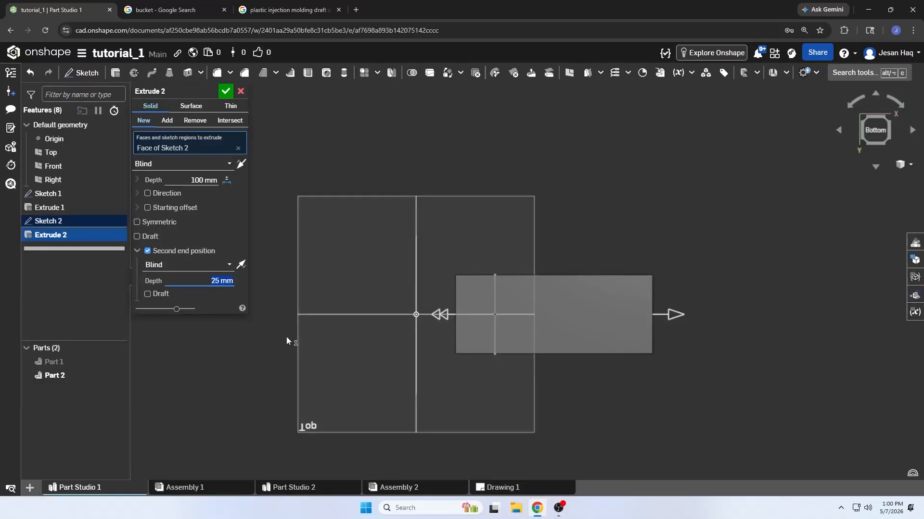
text(100)
key(Return)
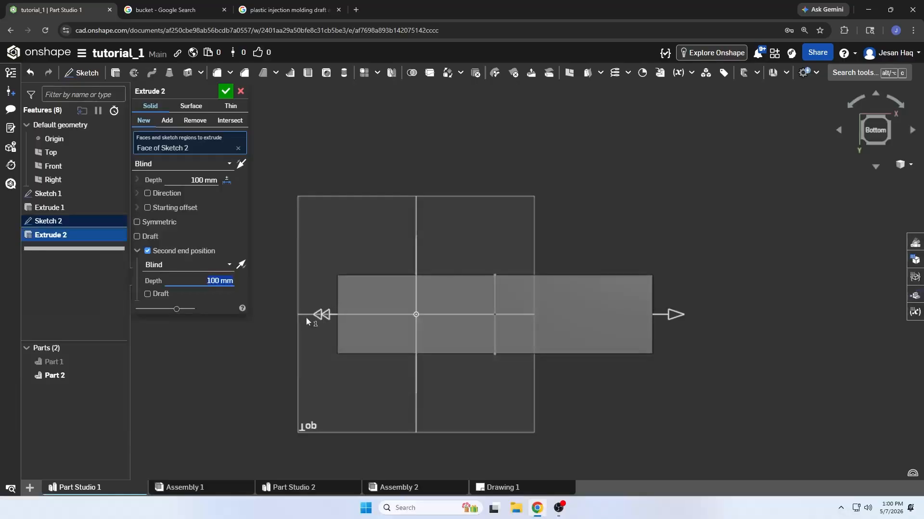
Try a 3 degree draft on the second end position and turn it off again
click(156, 295)
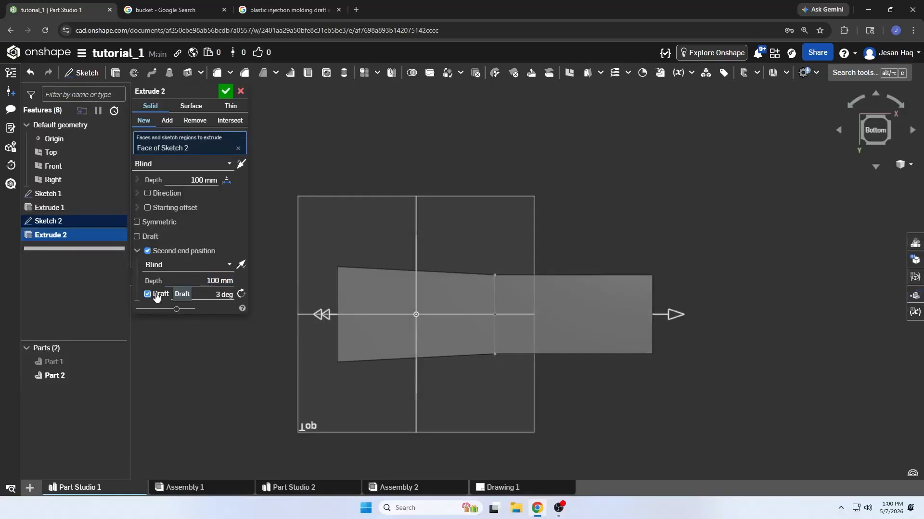
click(156, 295)
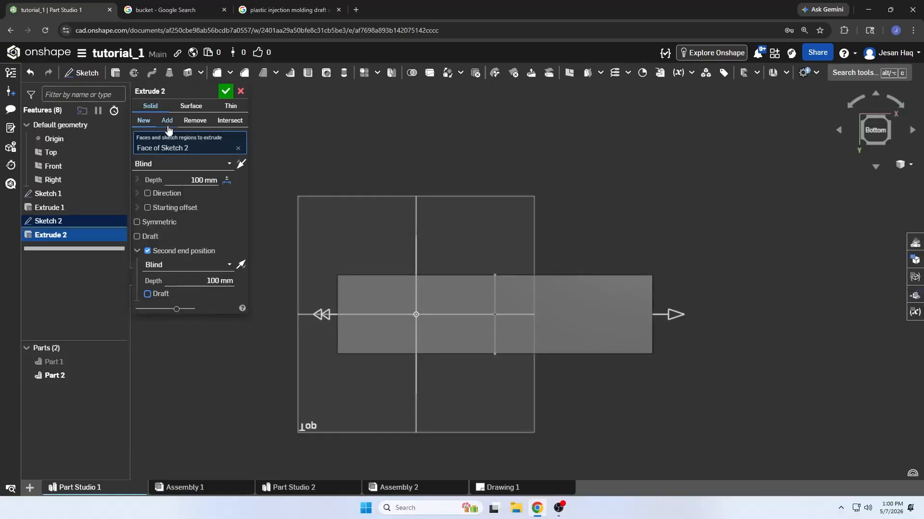
click(147, 295)
click(155, 297)
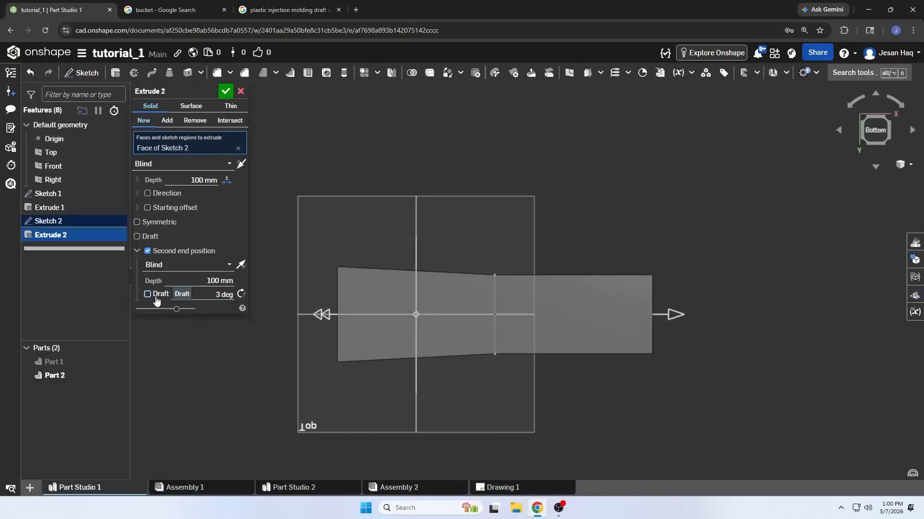
Keep the extrusion as a New solid after trying the Add operation, and accept the feature
click(168, 121)
click(143, 121)
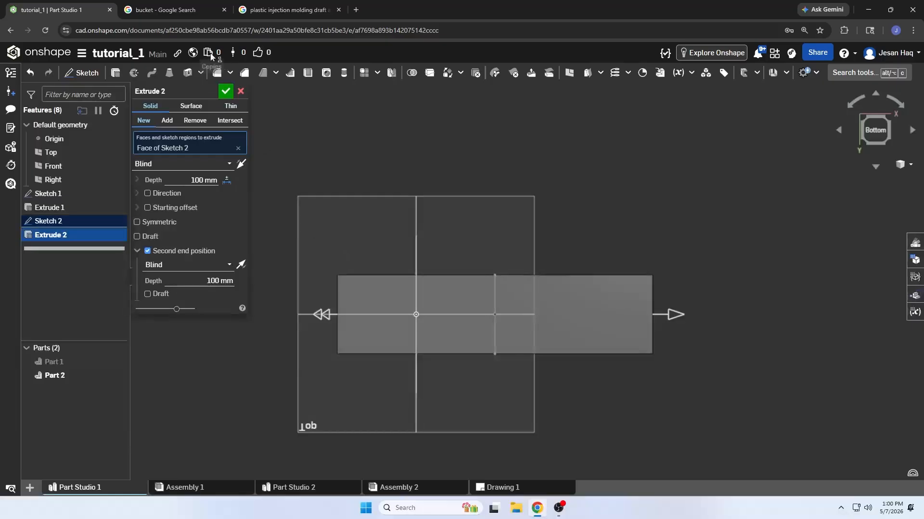
click(225, 93)
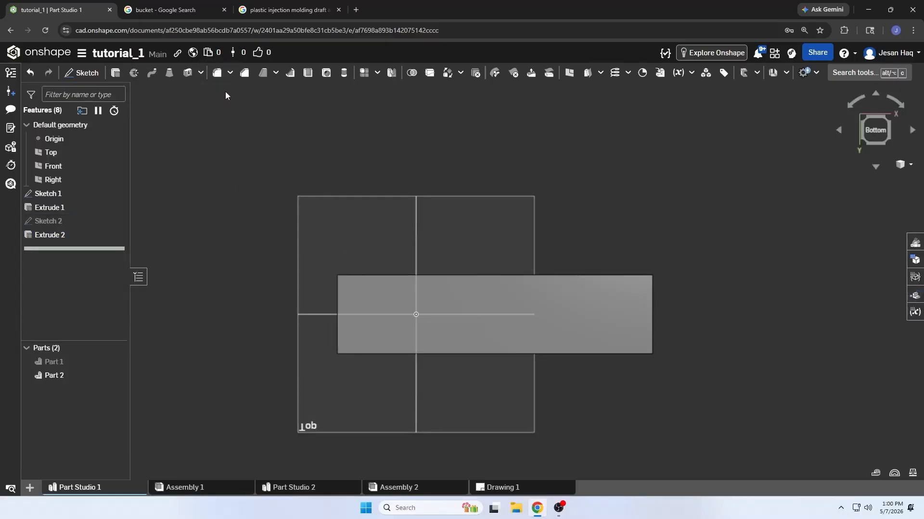